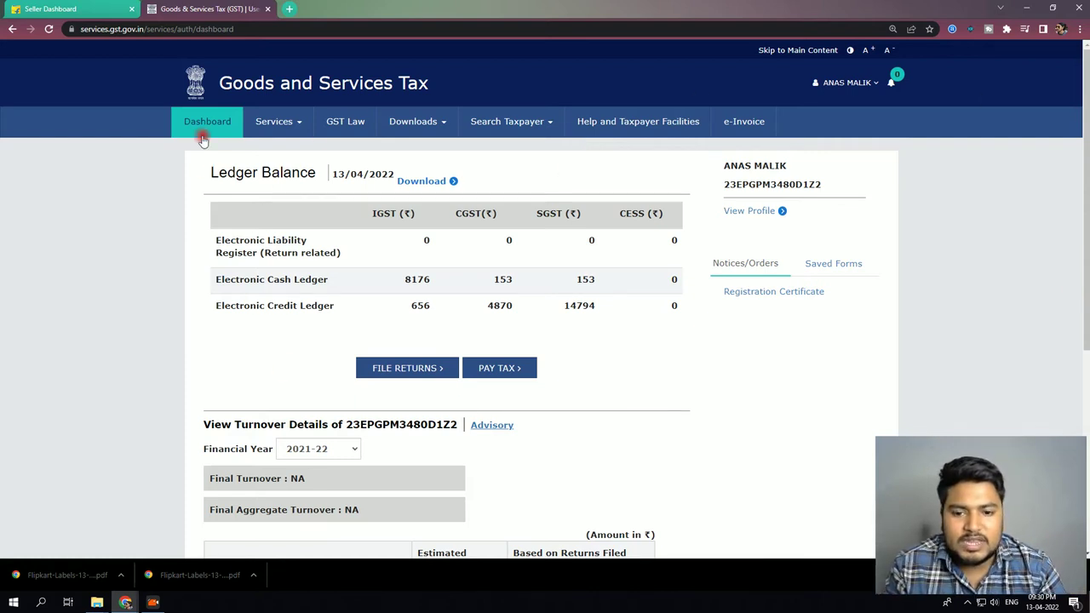
# - Start a tax payment and proceed to a new challan with Any other payment as the reason
pyautogui.click(498, 369)
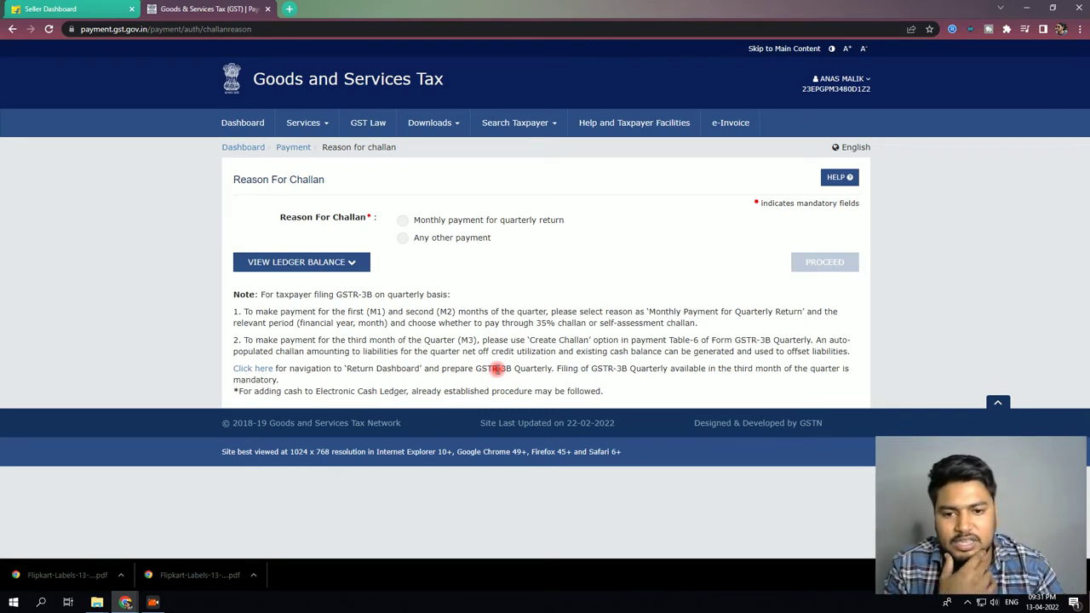
pyautogui.click(403, 219)
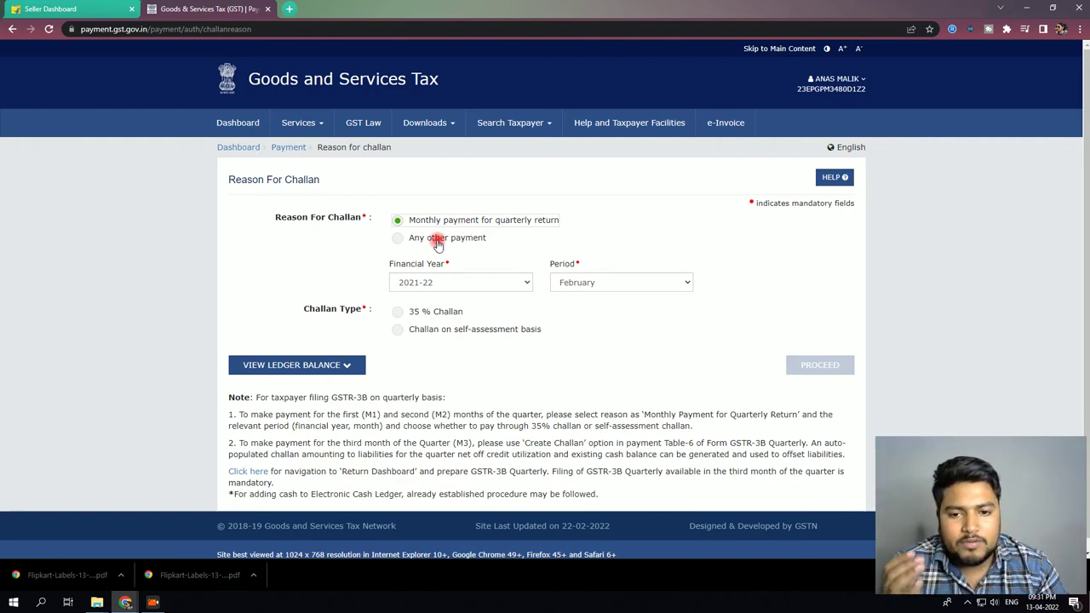
pyautogui.click(433, 241)
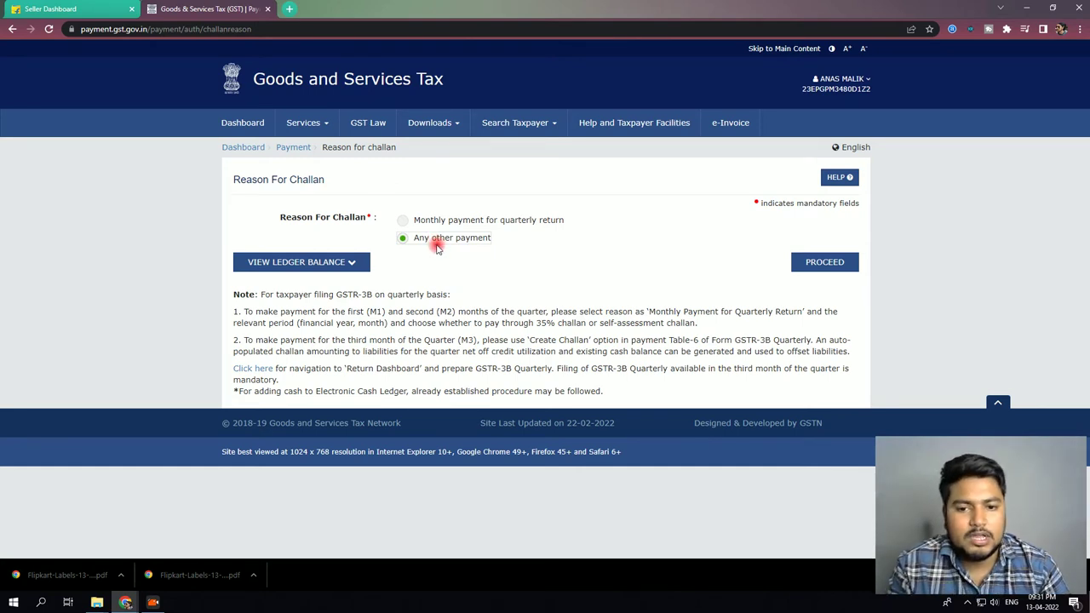
pyautogui.click(845, 267)
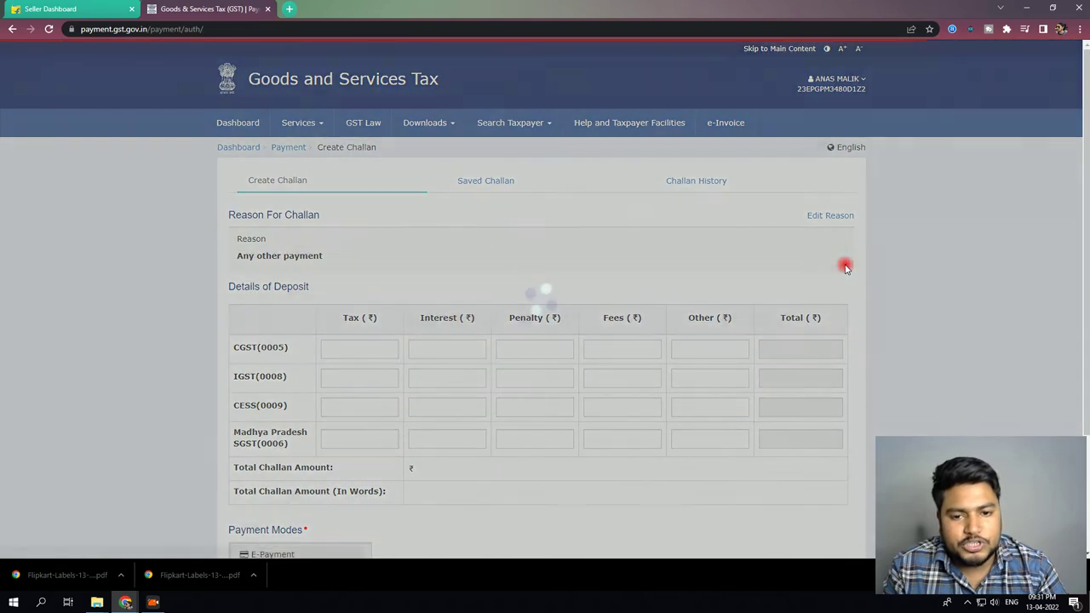
# - Look through the saved challans and the list of past payments in the challan history
pyautogui.scroll(-1, 681, 219)
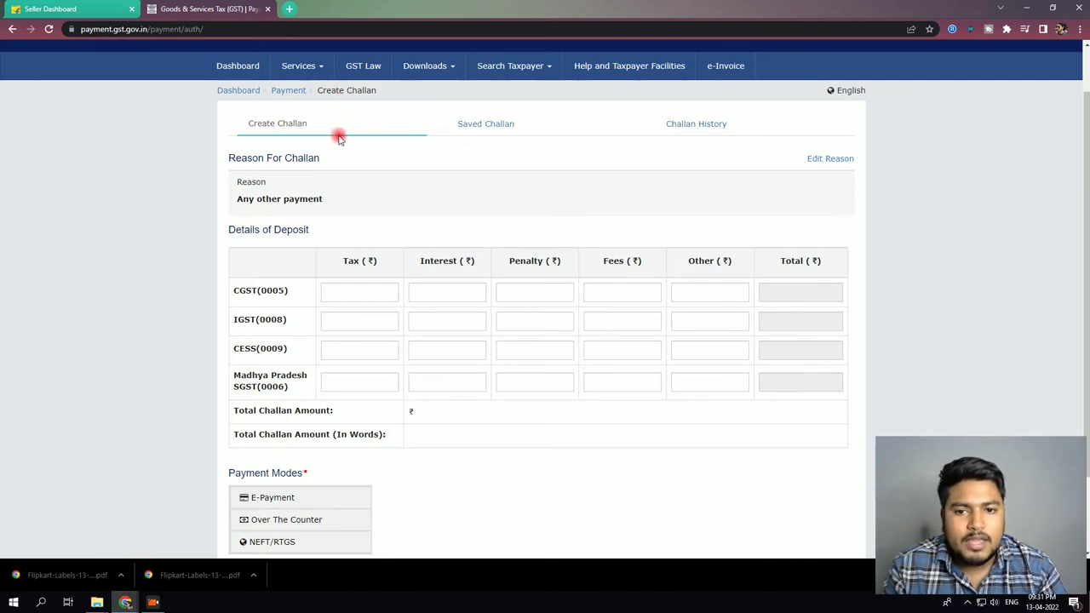
pyautogui.click(487, 126)
pyautogui.click(703, 180)
pyautogui.scroll(-2, 640, 193)
pyautogui.scroll(2, 639, 408)
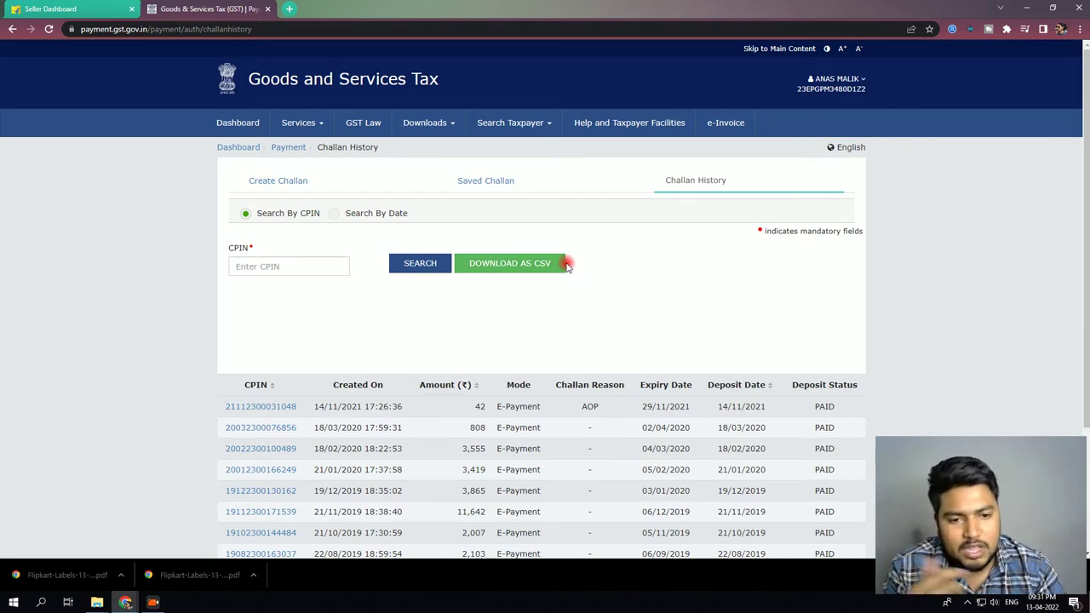
pyautogui.scroll(-2, 564, 260)
pyautogui.scroll(2, 476, 214)
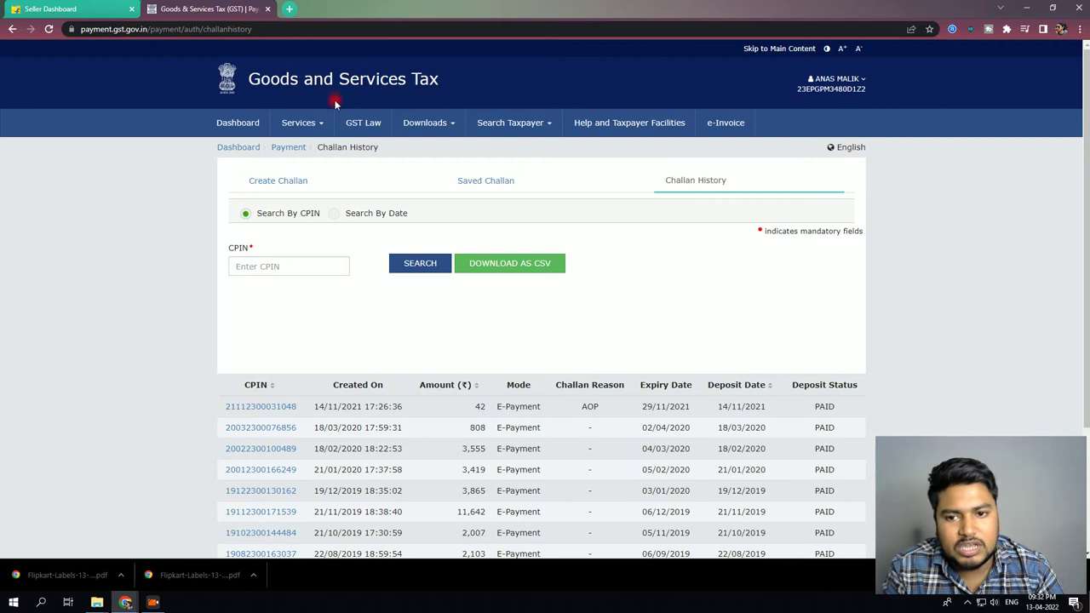
# - Look over the available payment services, and return to the challan creation form's deposit details
pyautogui.click(321, 126)
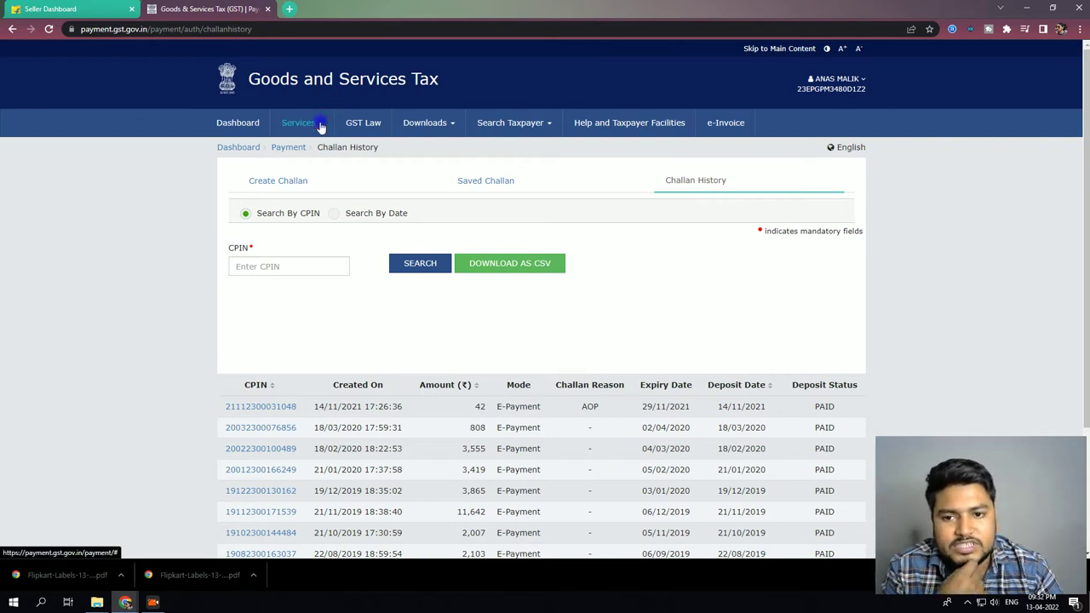
pyautogui.moveTo(385, 150)
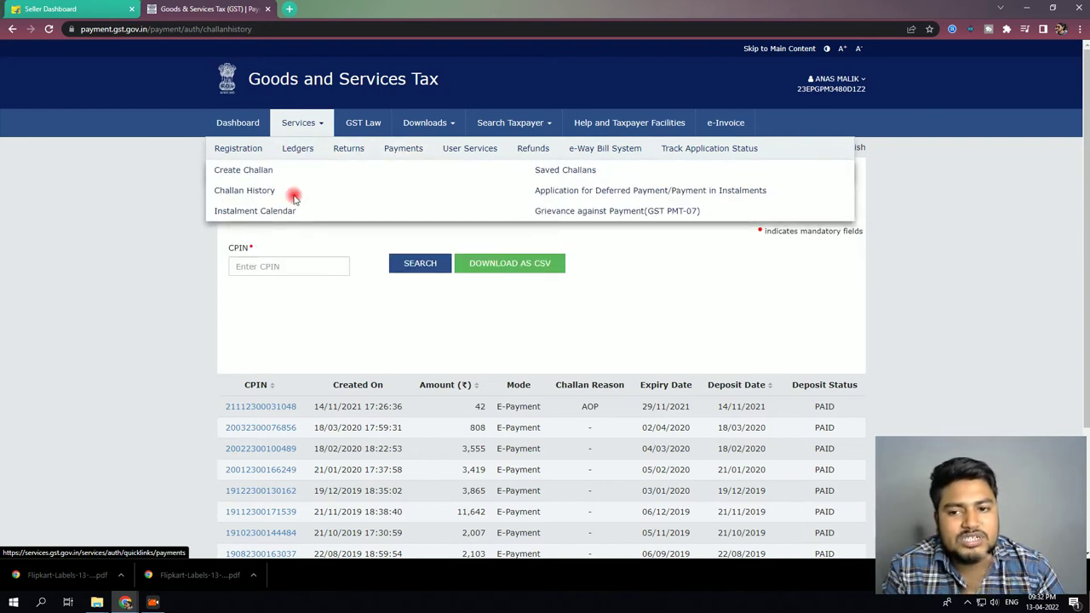
pyautogui.click(324, 190)
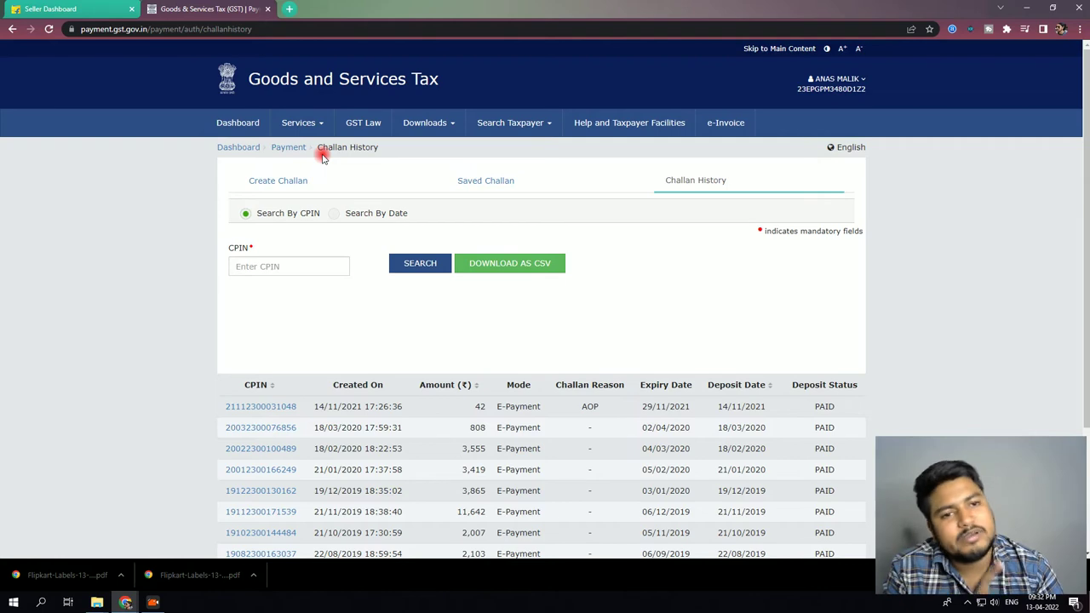
pyautogui.click(330, 194)
pyautogui.scroll(-3, 299, 185)
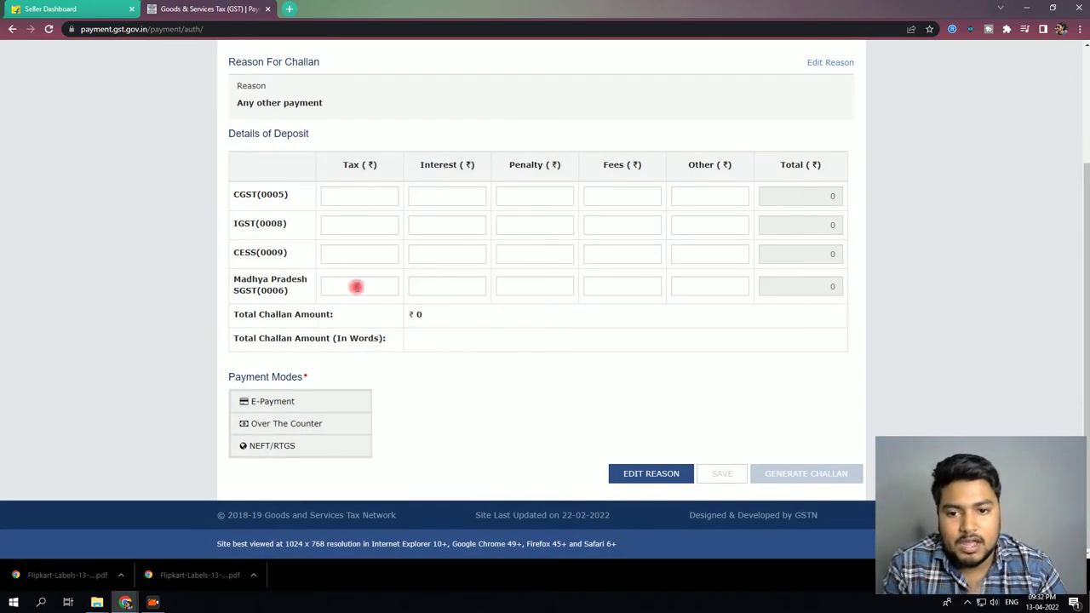
pyautogui.click(362, 195)
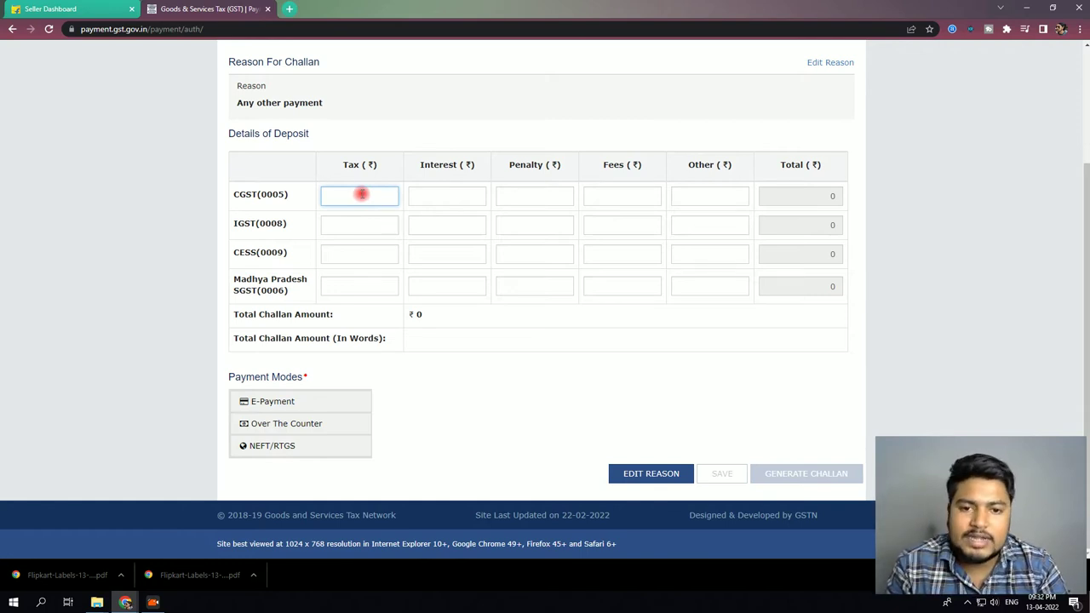
pyautogui.click(430, 195)
pyautogui.click(555, 196)
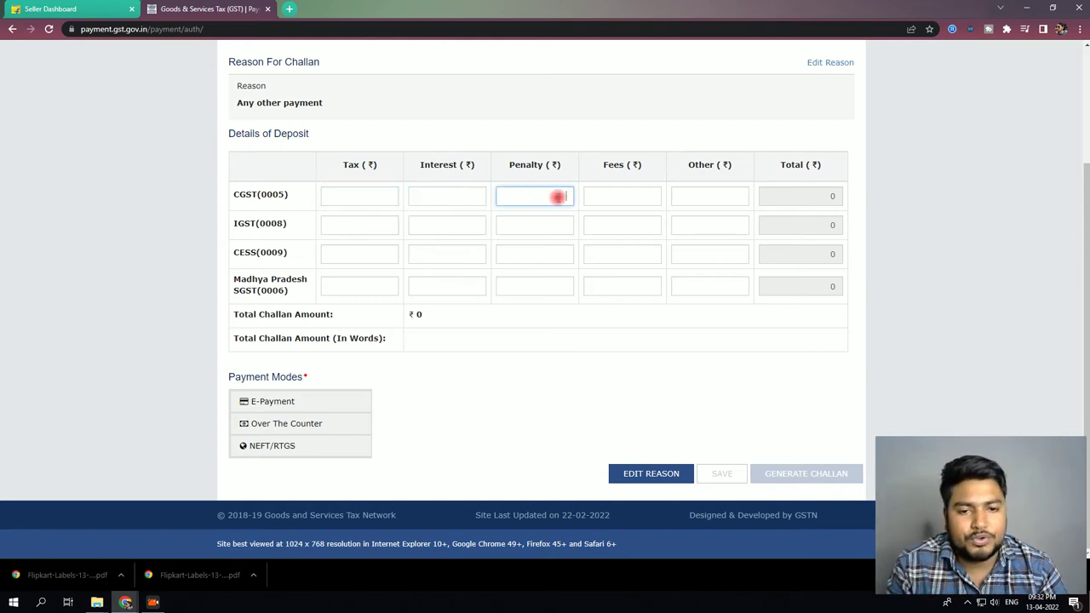
pyautogui.click(622, 194)
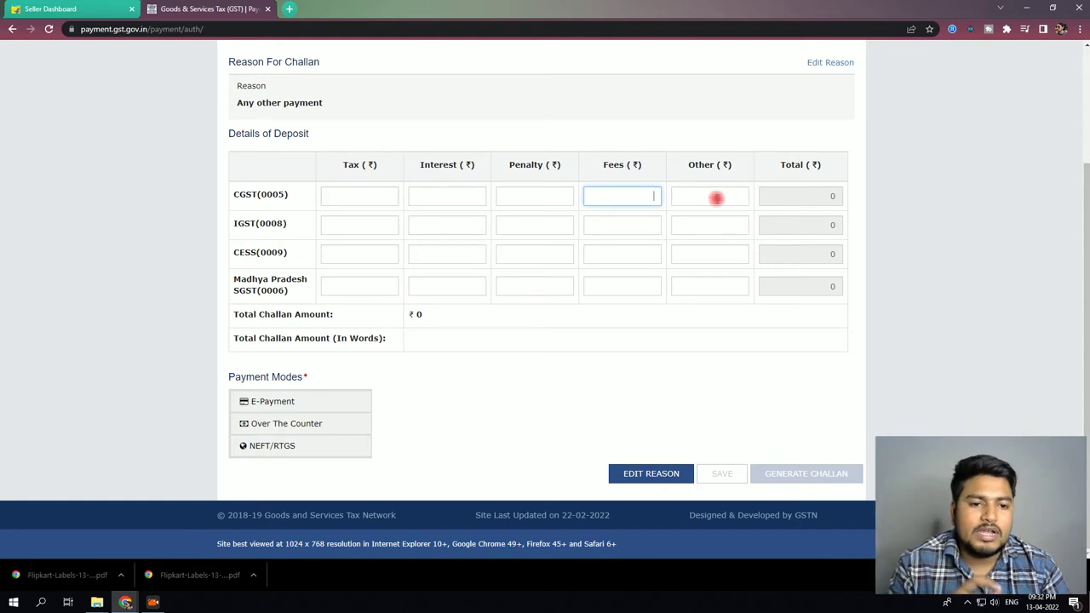
pyautogui.click(716, 198)
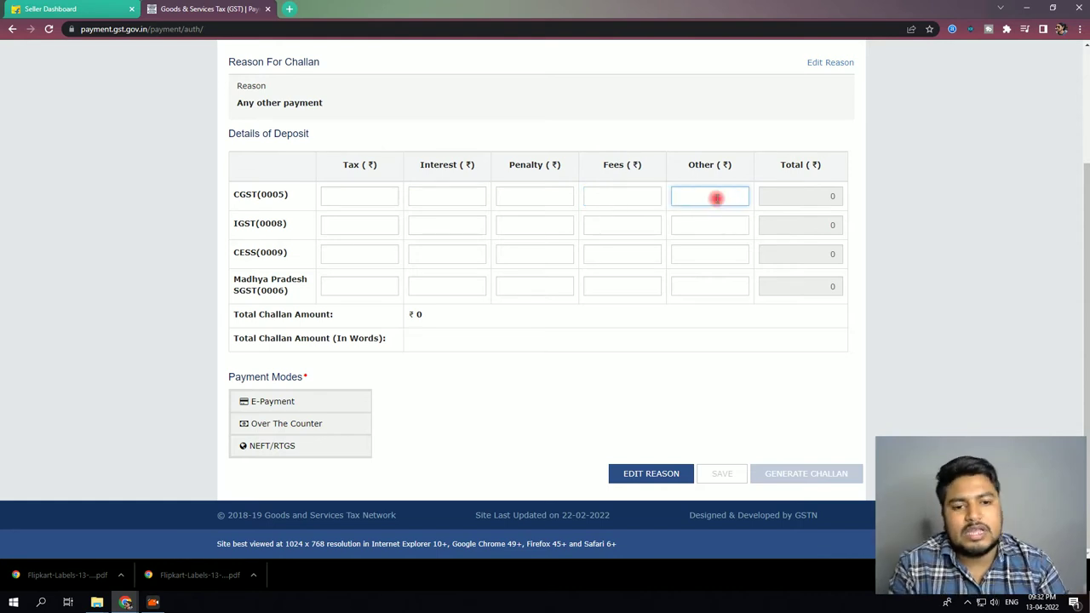
# - Enter a tax amount of 1000 each for CGST, IGST and CESS in the deposit details
pyautogui.click(379, 199)
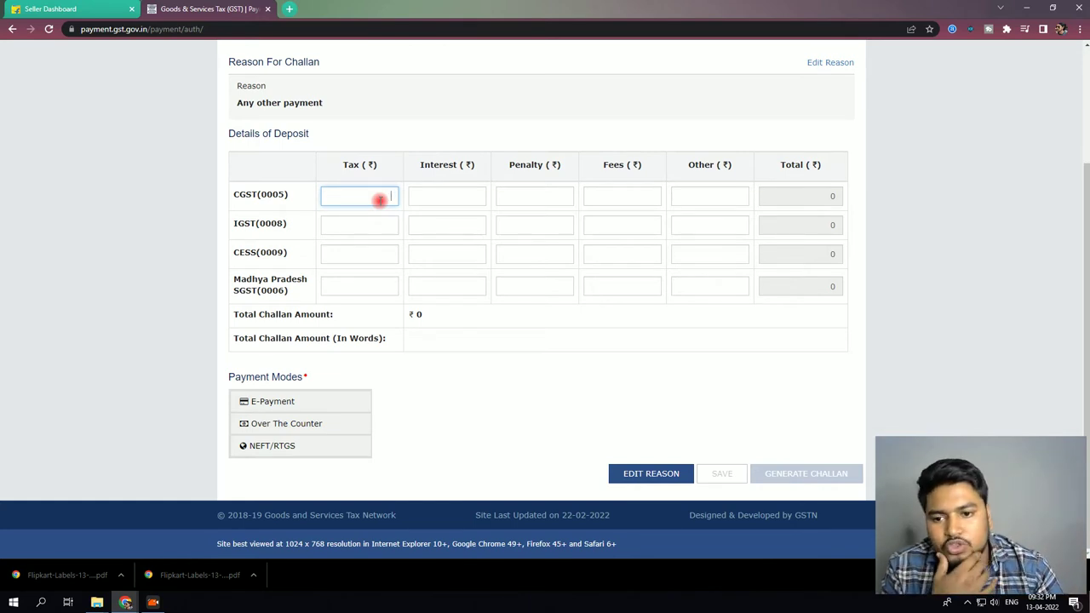
pyautogui.write('1000')
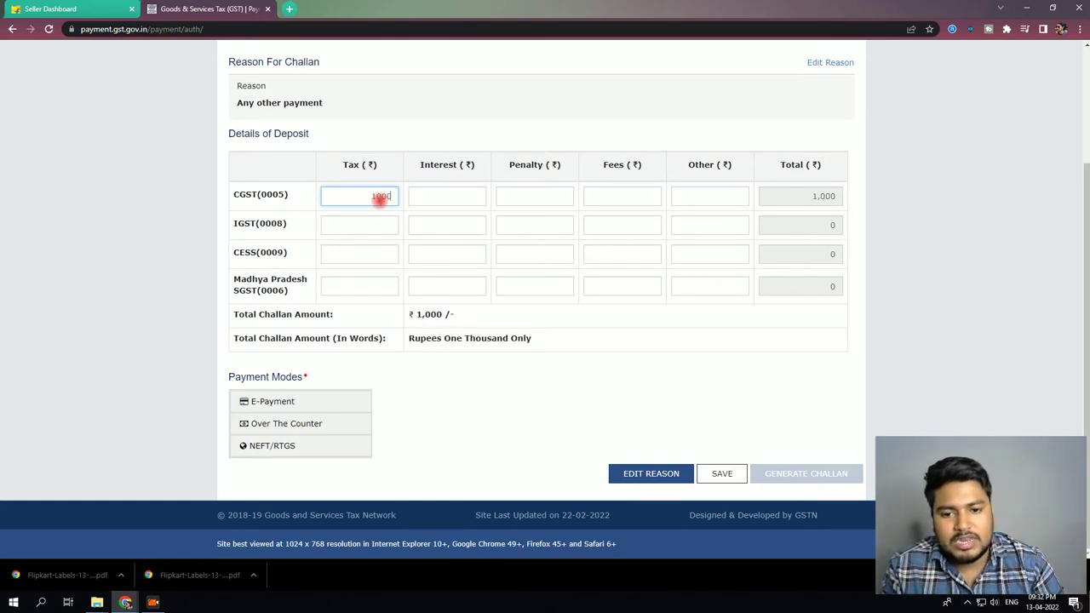
pyautogui.click(372, 228)
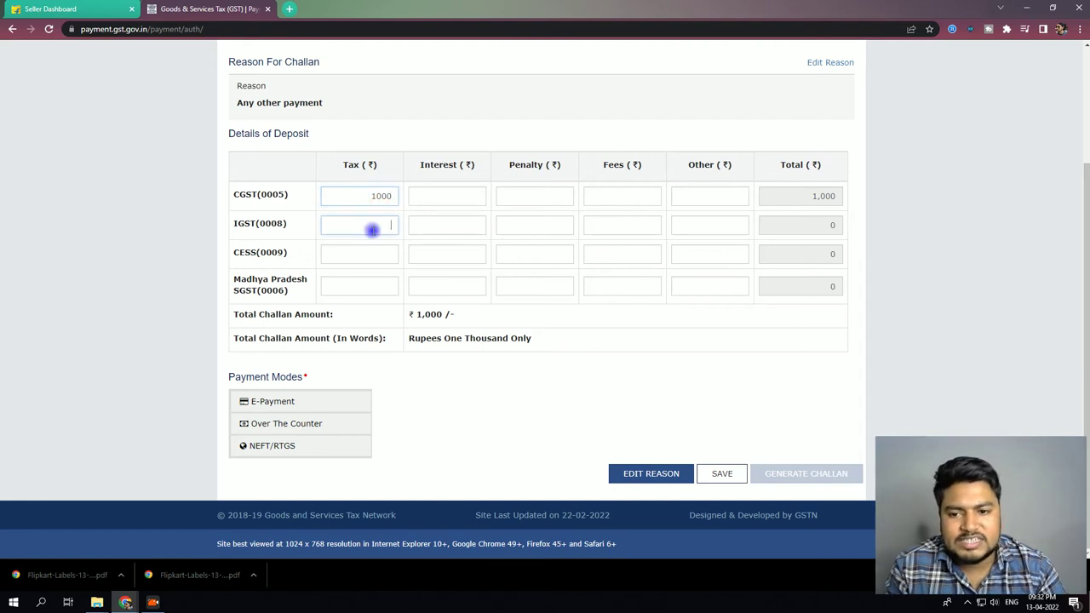
pyautogui.write('1000')
pyautogui.click(372, 254)
pyautogui.write('1000')
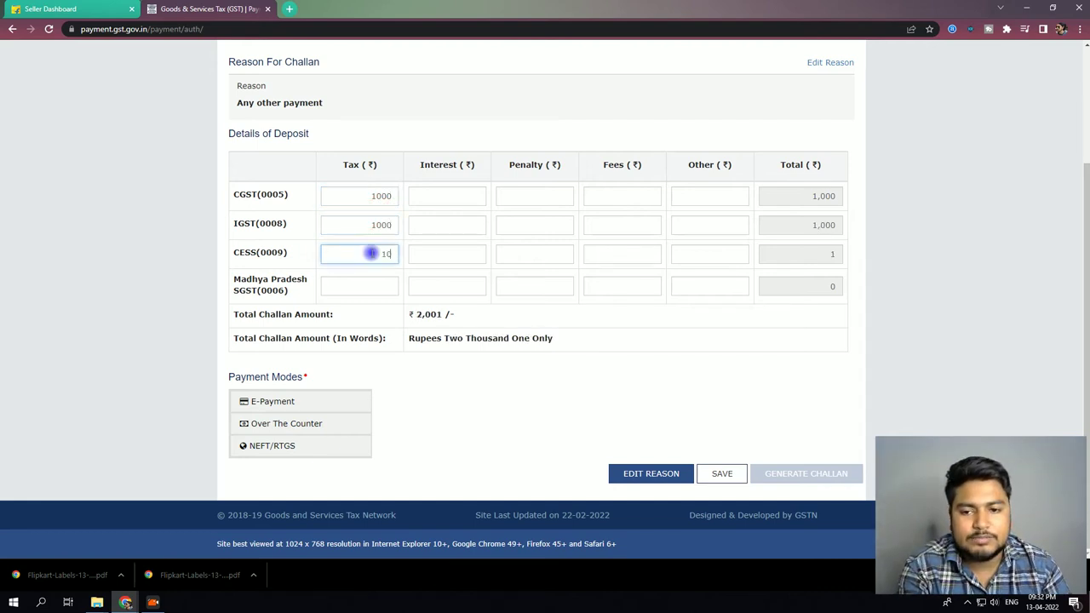
pyautogui.click(450, 419)
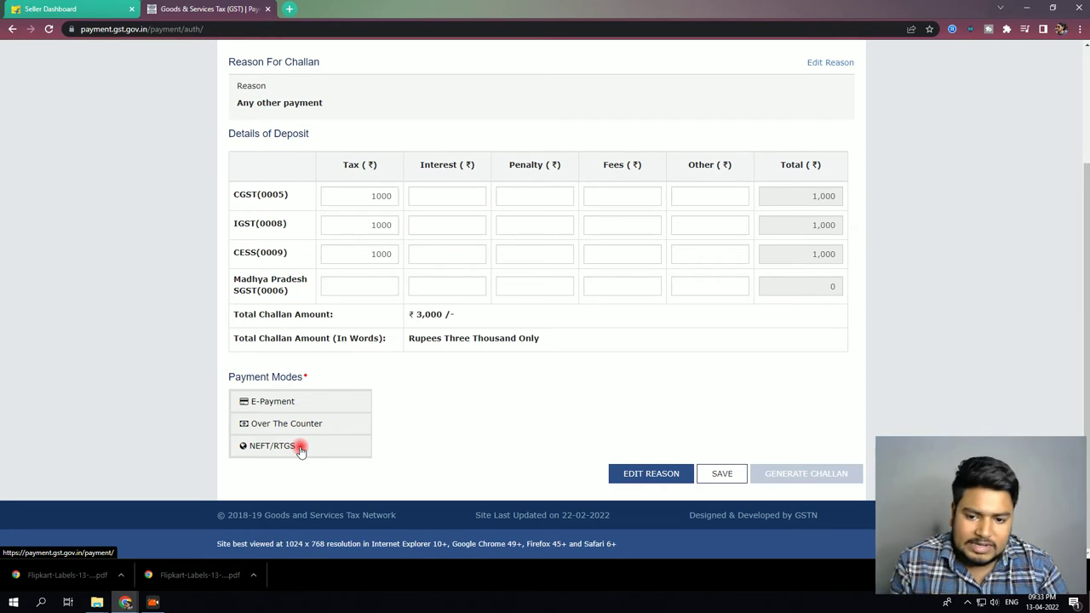
# - Set the payment mode to E-Payment and generate the challan
pyautogui.click(274, 406)
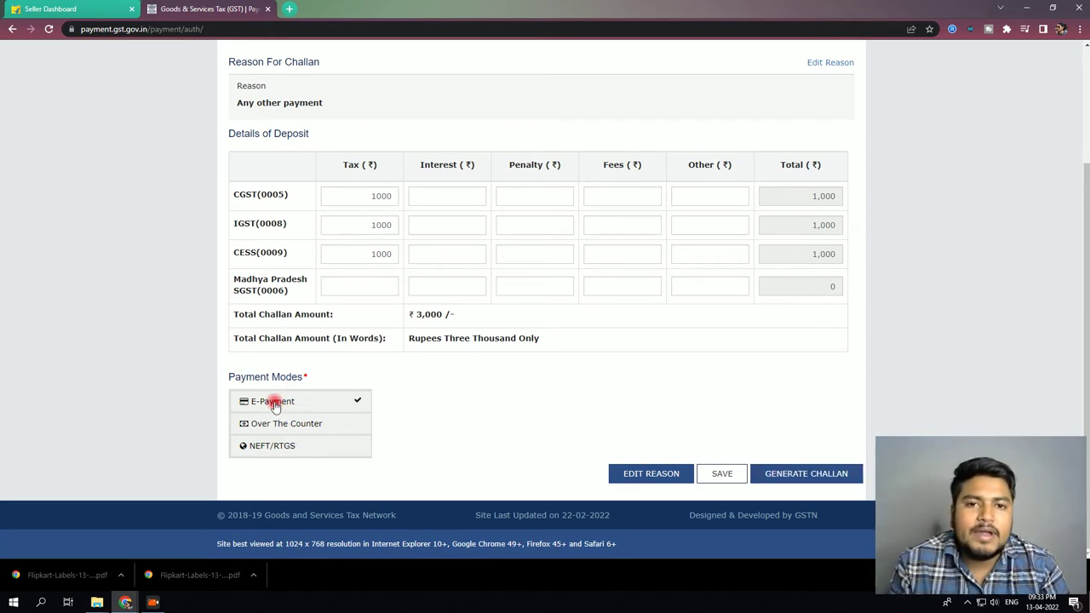
pyautogui.click(781, 477)
pyautogui.scroll(-2, 771, 457)
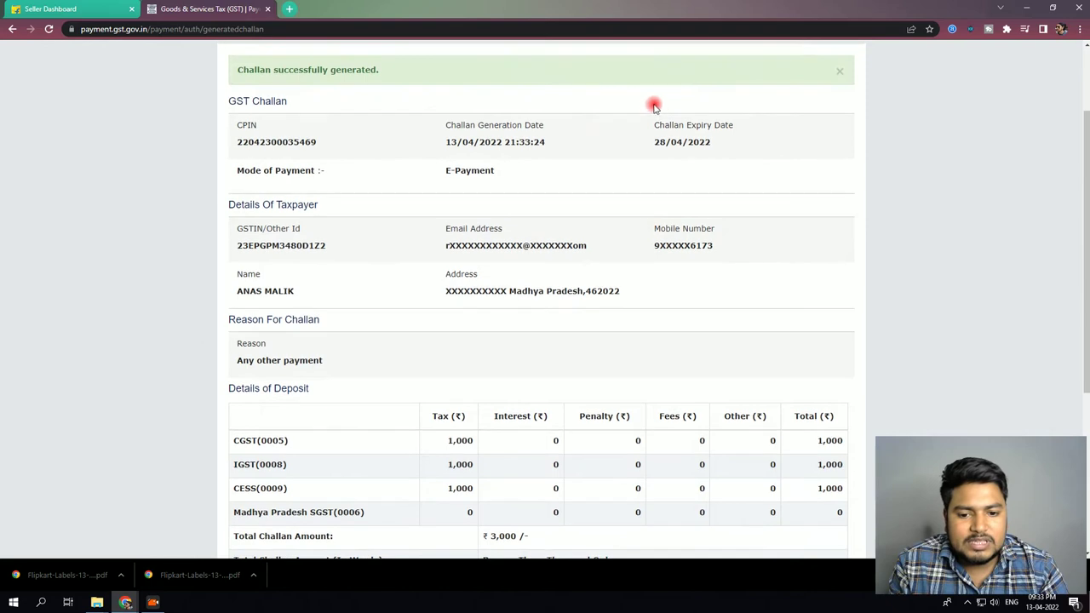
pyautogui.scroll(-3, 718, 231)
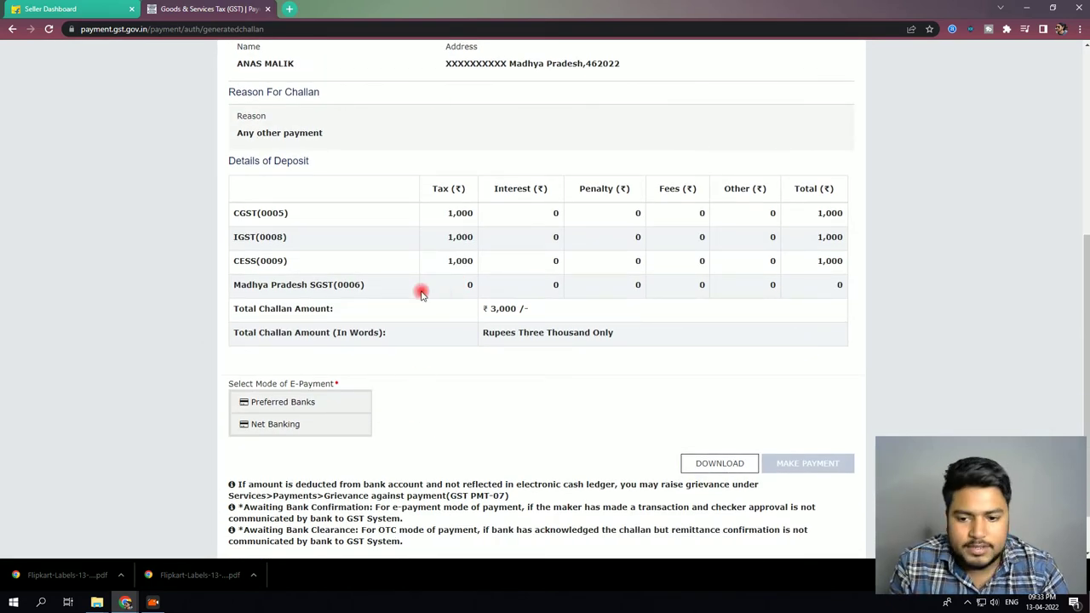
# - Choose net banking through State Bank of India, accept the terms and conditions, and proceed to make the payment
pyautogui.click(283, 408)
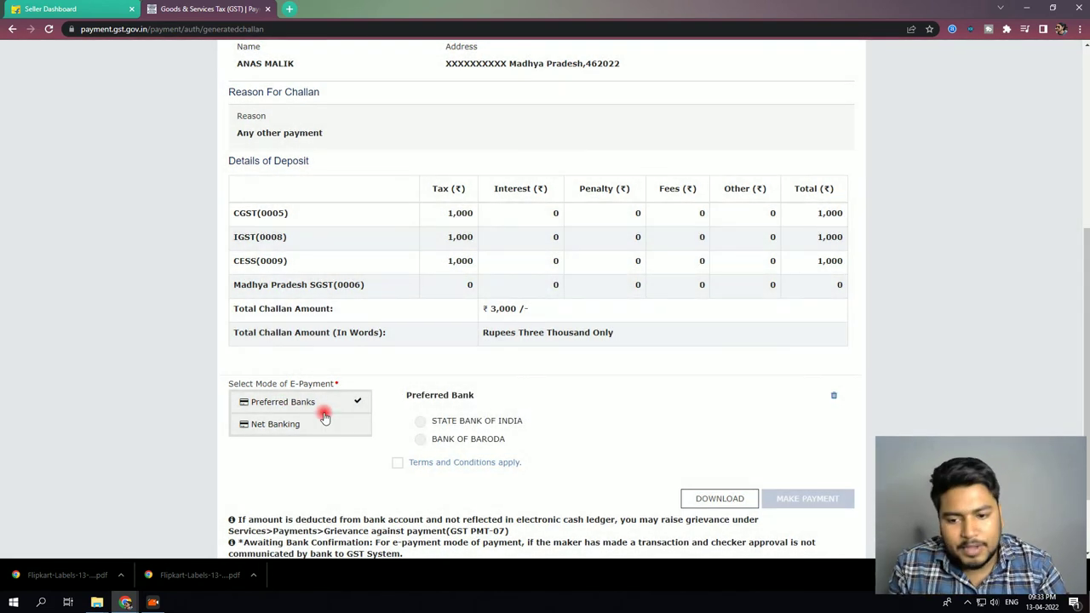
pyautogui.click(264, 434)
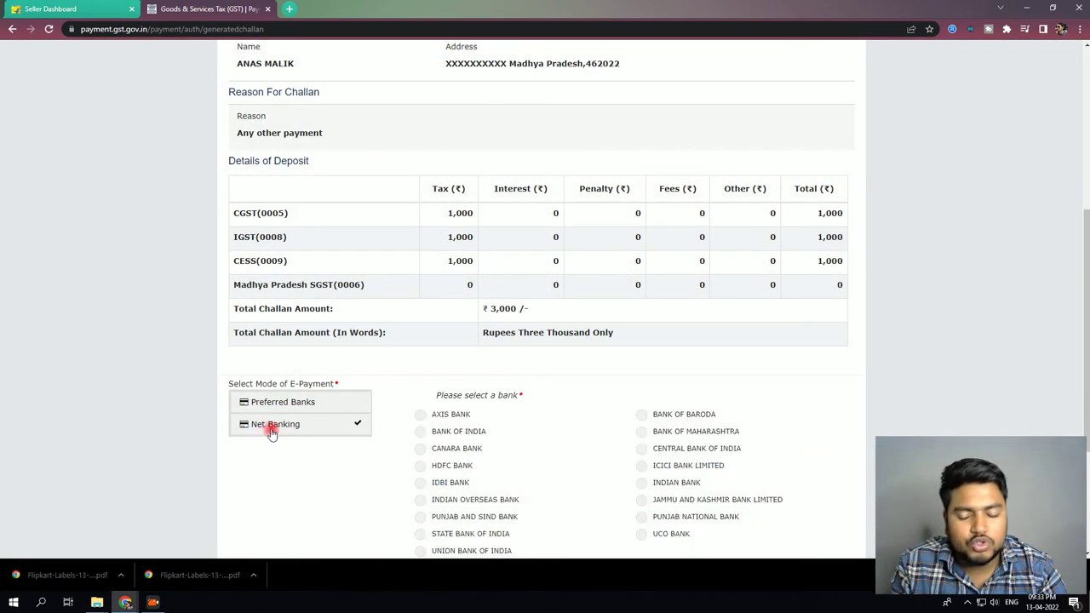
pyautogui.scroll(-3, 585, 423)
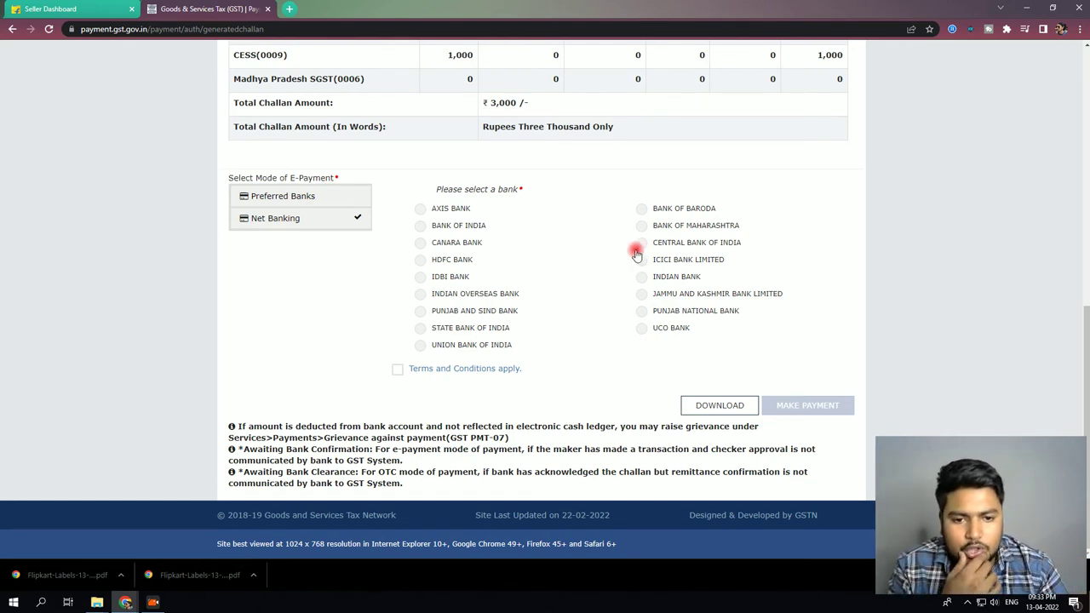
pyautogui.click(421, 329)
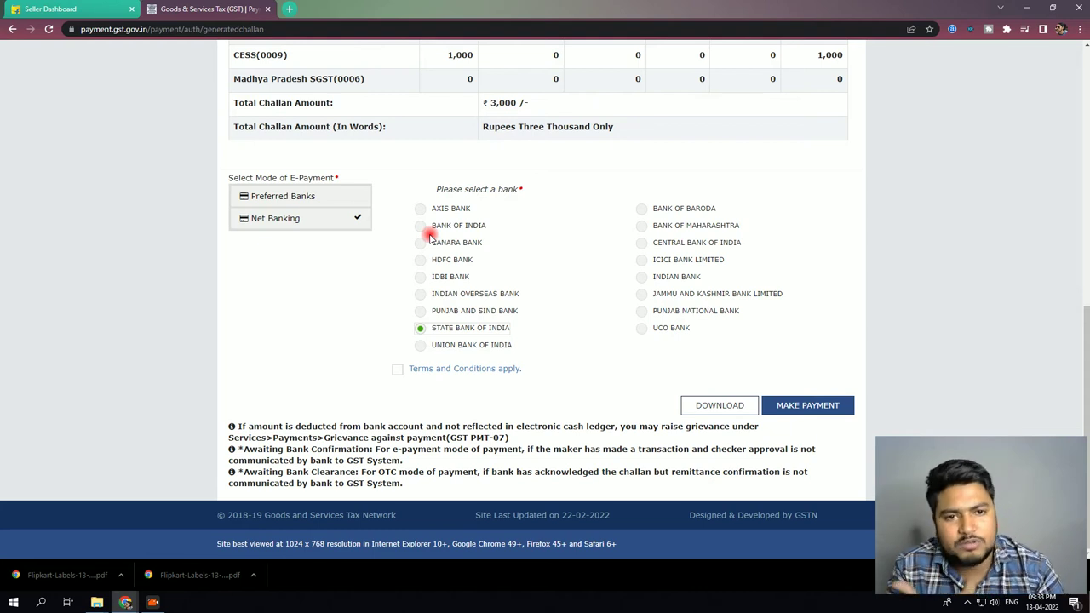
pyautogui.click(398, 369)
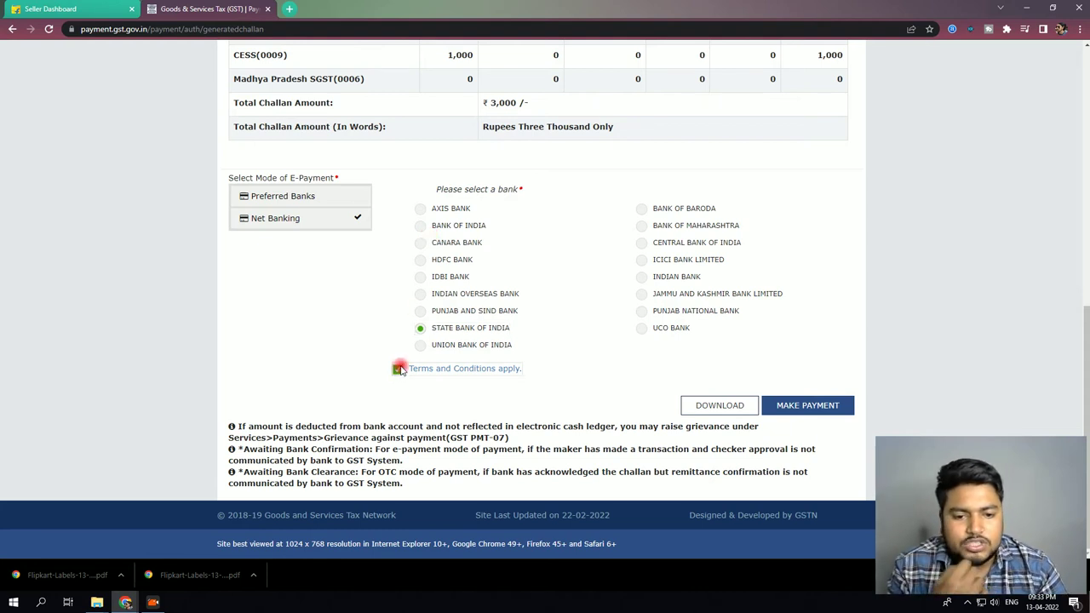
pyautogui.click(790, 405)
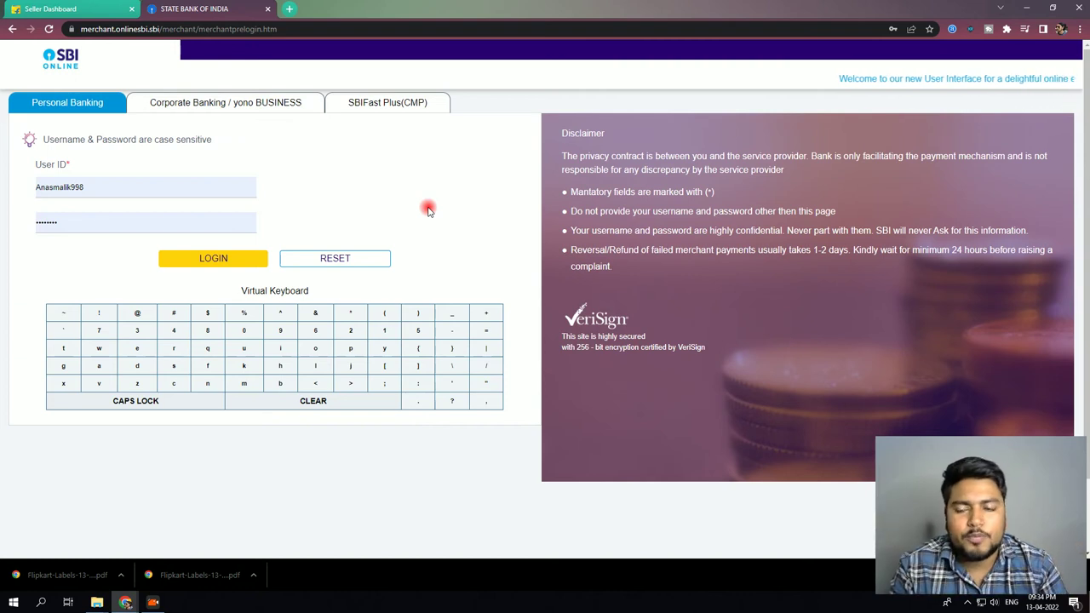
# - Leave the bank login page and reopen the challan form with Any other payment as the reason
pyautogui.hotkey('alt', 'Left')
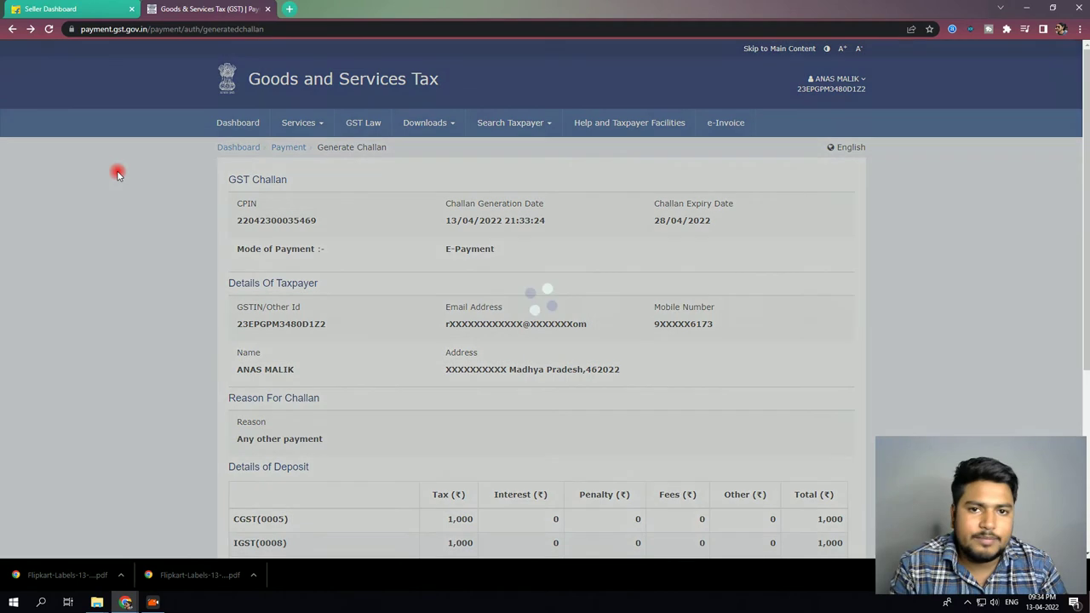
pyautogui.scroll(-4, 316, 341)
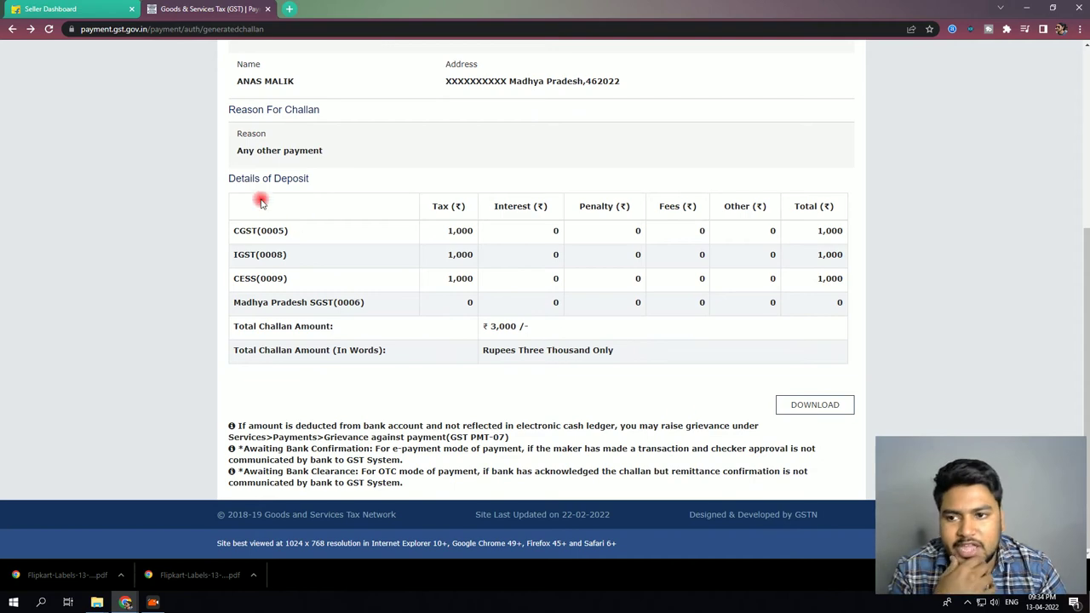
pyautogui.click(11, 29)
pyautogui.click(403, 238)
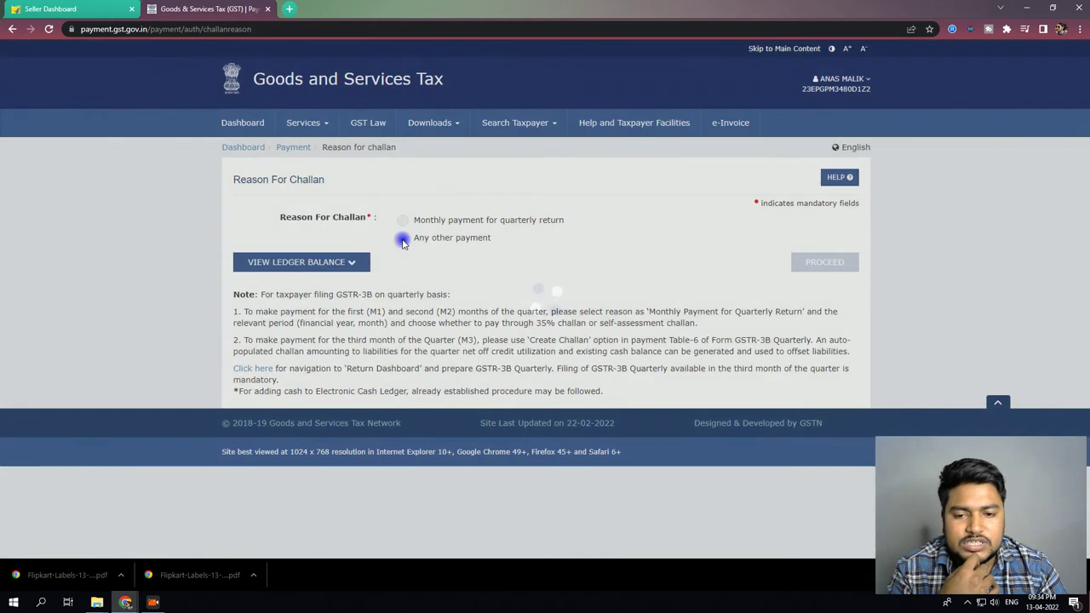
pyautogui.doubleClick(403, 242)
pyautogui.click(853, 263)
pyautogui.scroll(-2, 334, 406)
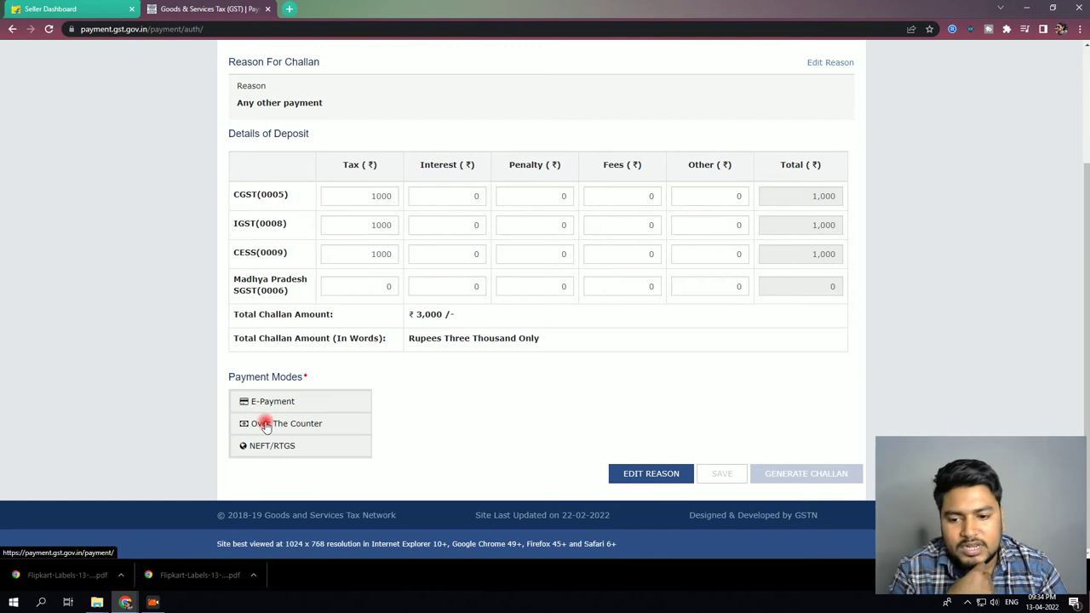
# - Set the payment mode to Over The Counter with State Bank of India as the bank and Cheque as the instrument
pyautogui.click(265, 426)
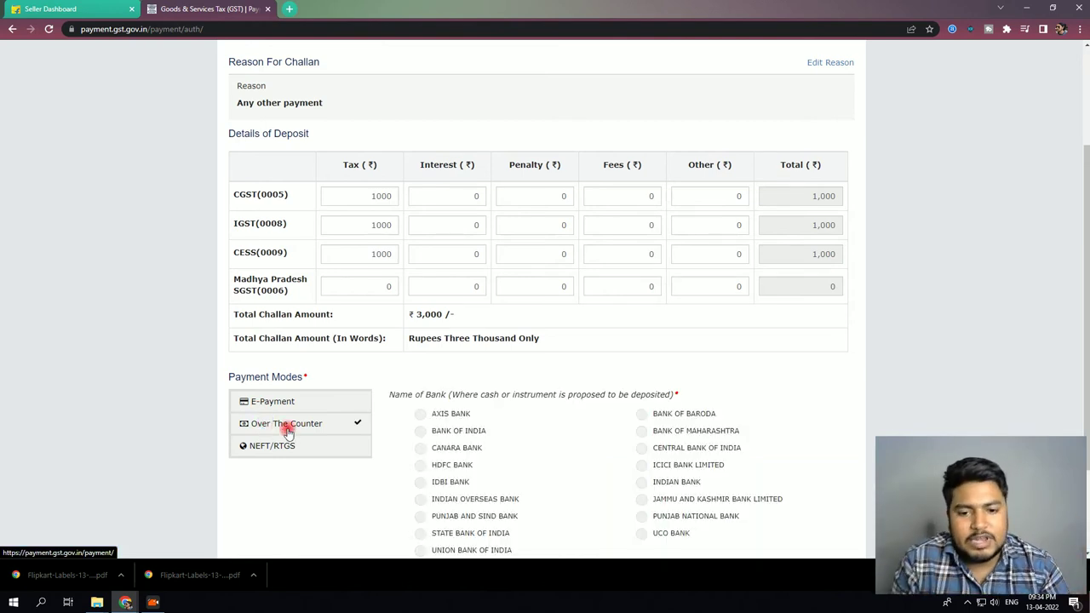
pyautogui.scroll(-2, 288, 433)
pyautogui.click(419, 409)
pyautogui.click(413, 451)
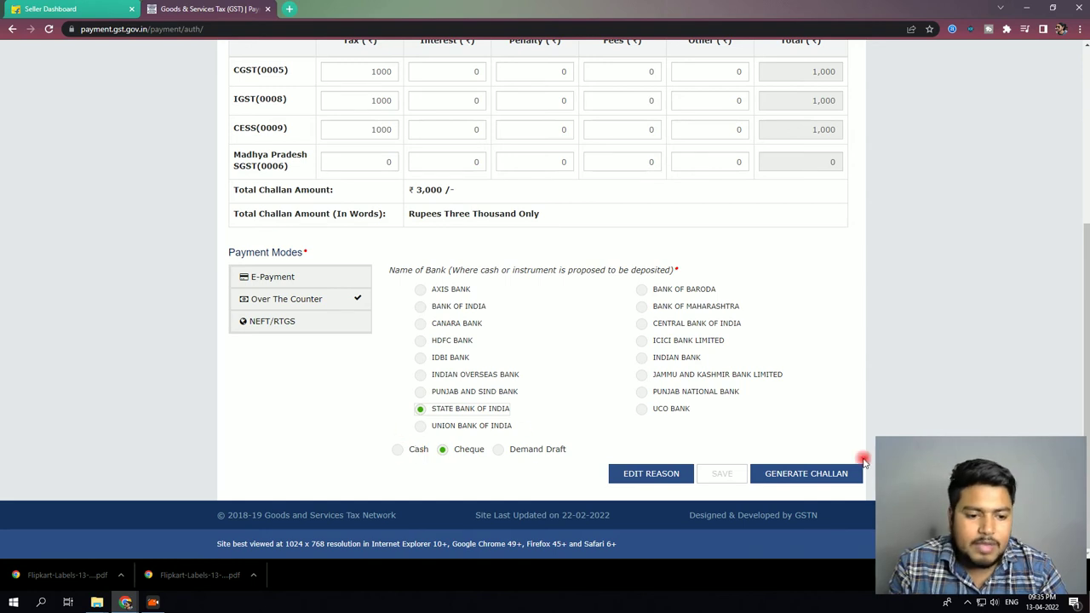
# - Generate the over-the-counter challan and download it as a PDF
pyautogui.click(813, 474)
pyautogui.scroll(-5, 517, 399)
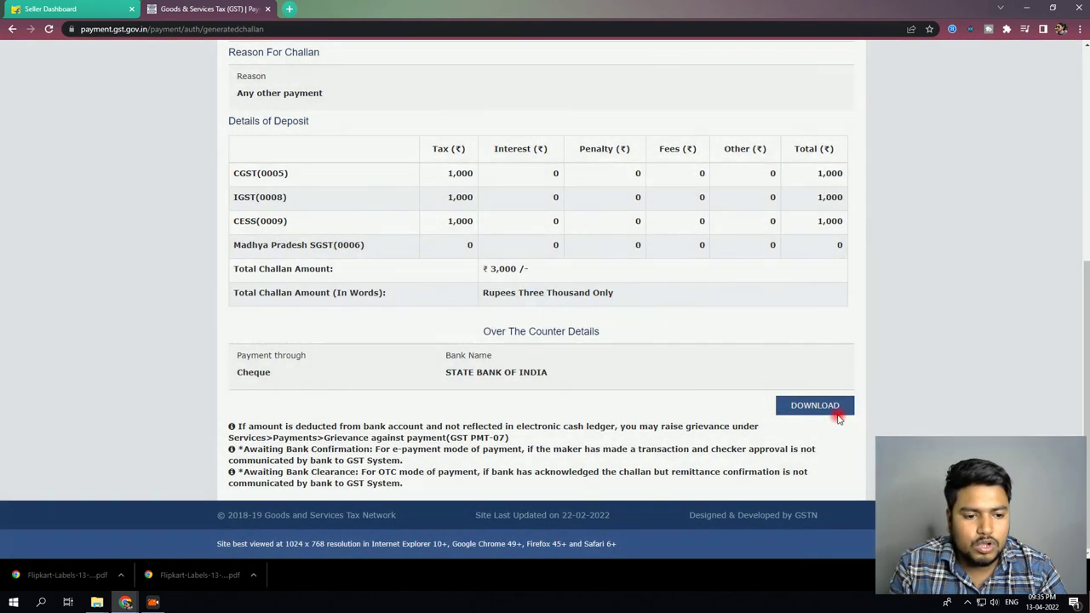
pyautogui.click(834, 413)
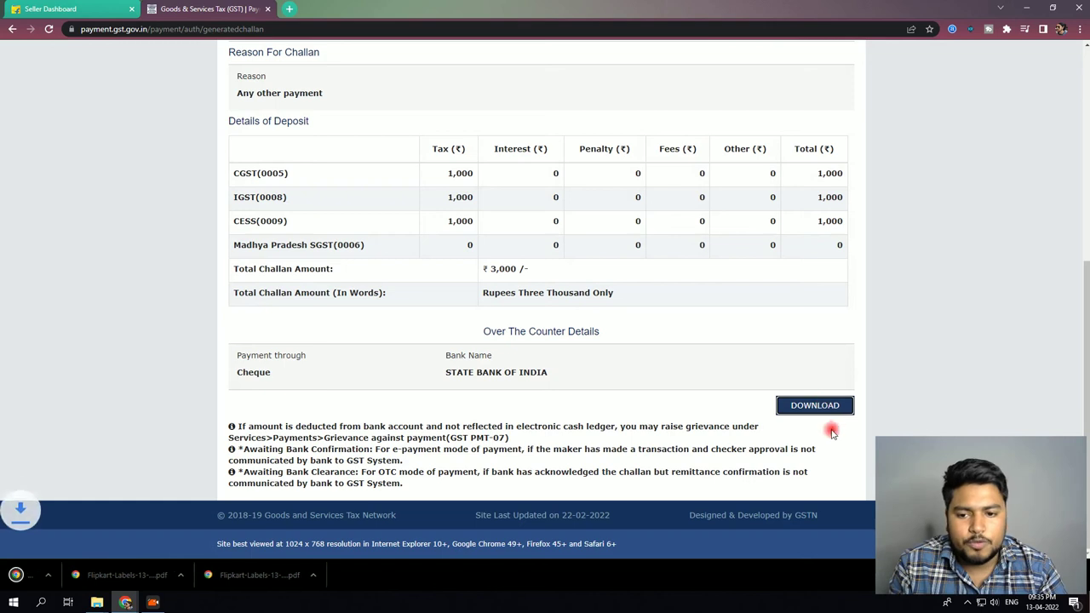
pyautogui.scroll(5, 596, 171)
pyautogui.scroll(-5, 635, 153)
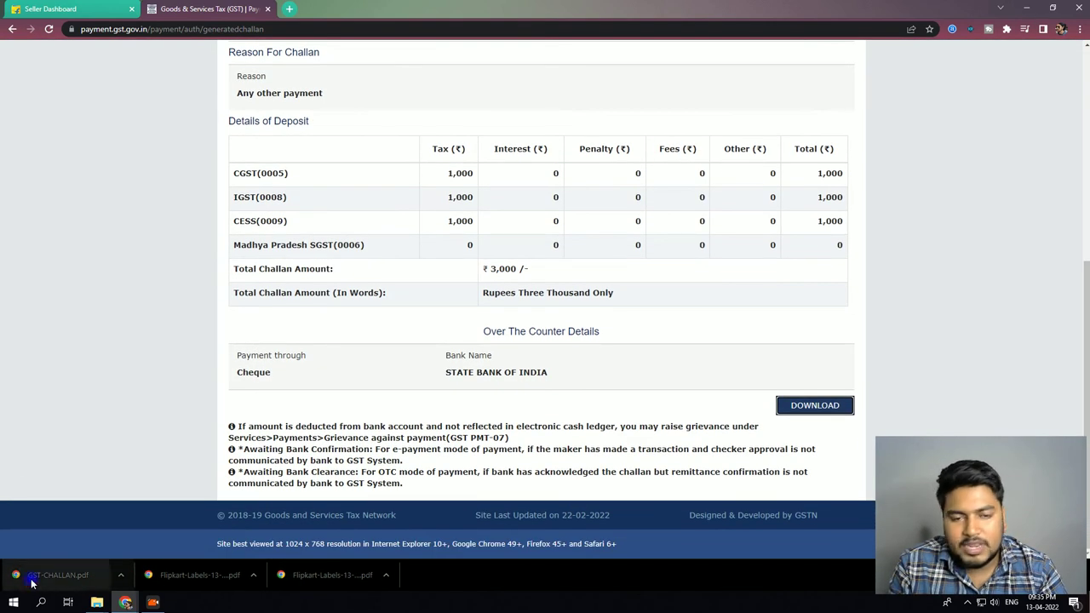
# - Open the downloaded GST-CHALLAN.pdf, review its deposit, payment mode and depositor sections, and close it
pyautogui.click(58, 574)
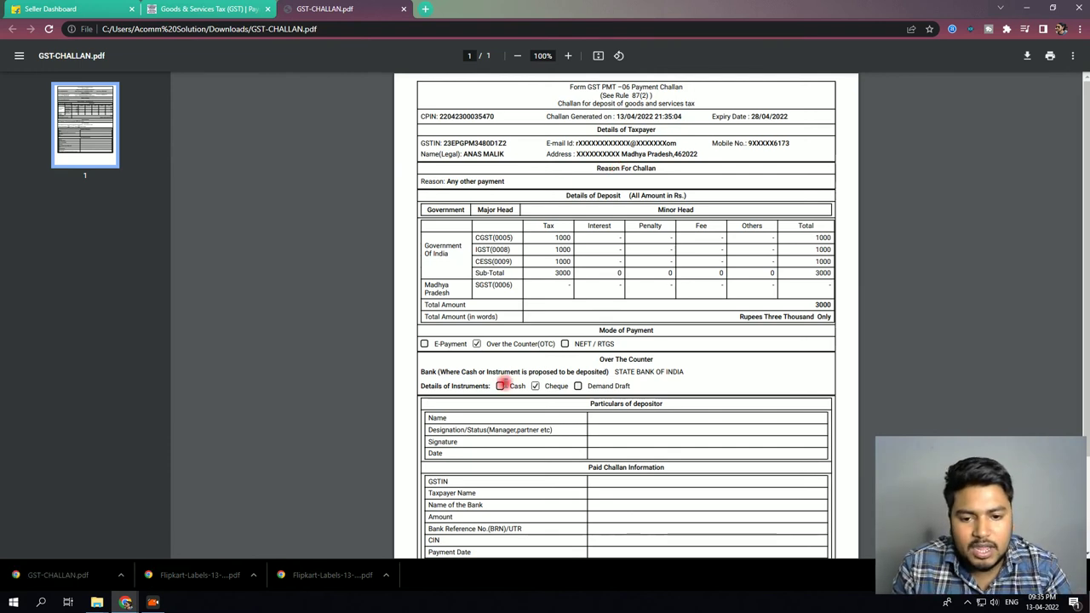
pyautogui.scroll(-3, 506, 347)
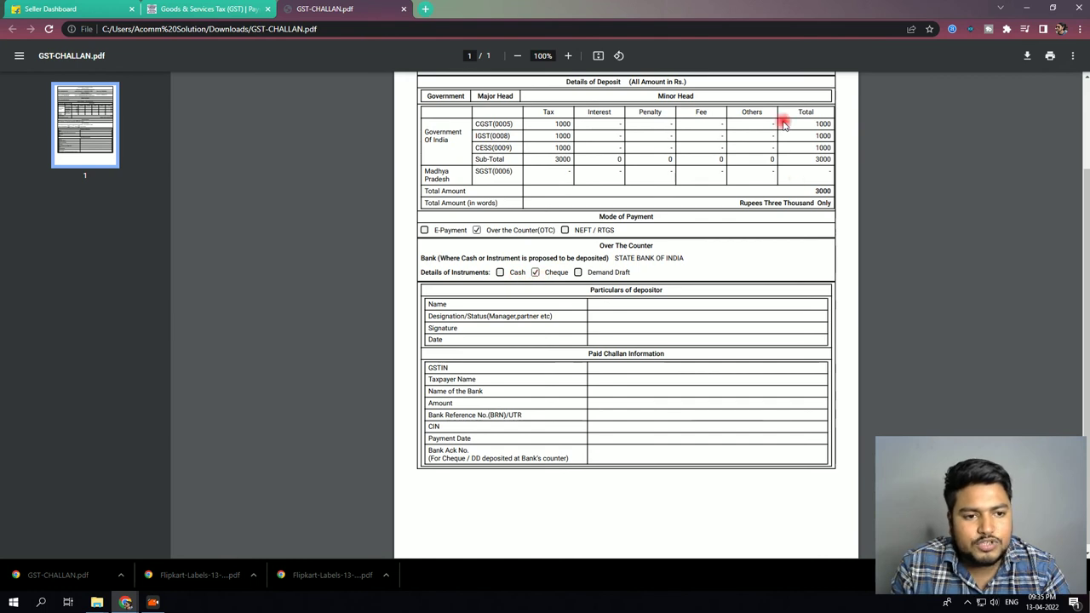
pyautogui.scroll(3, 652, 467)
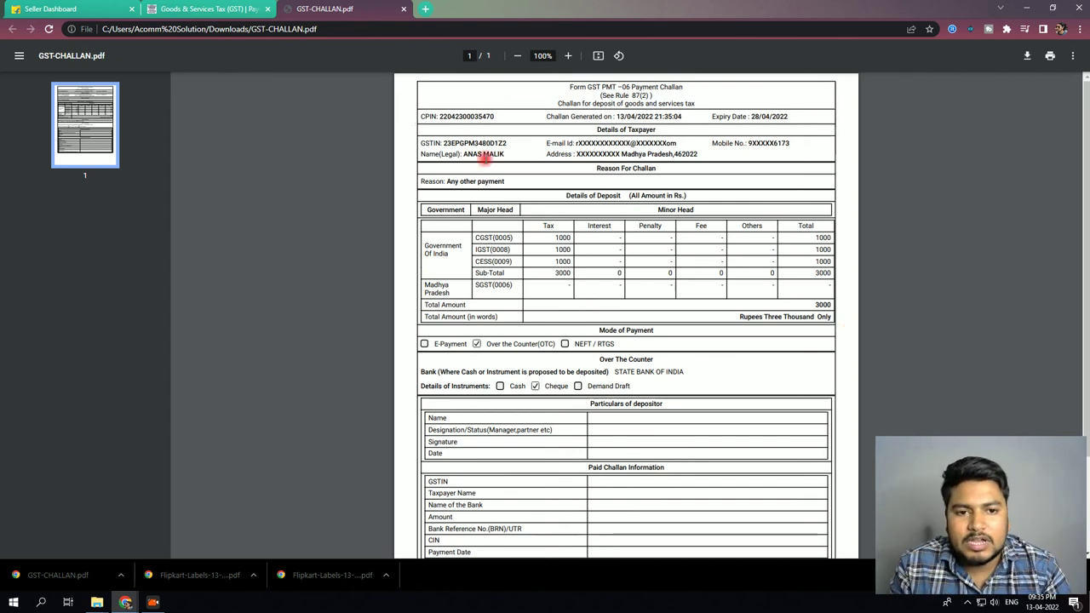
pyautogui.click(402, 10)
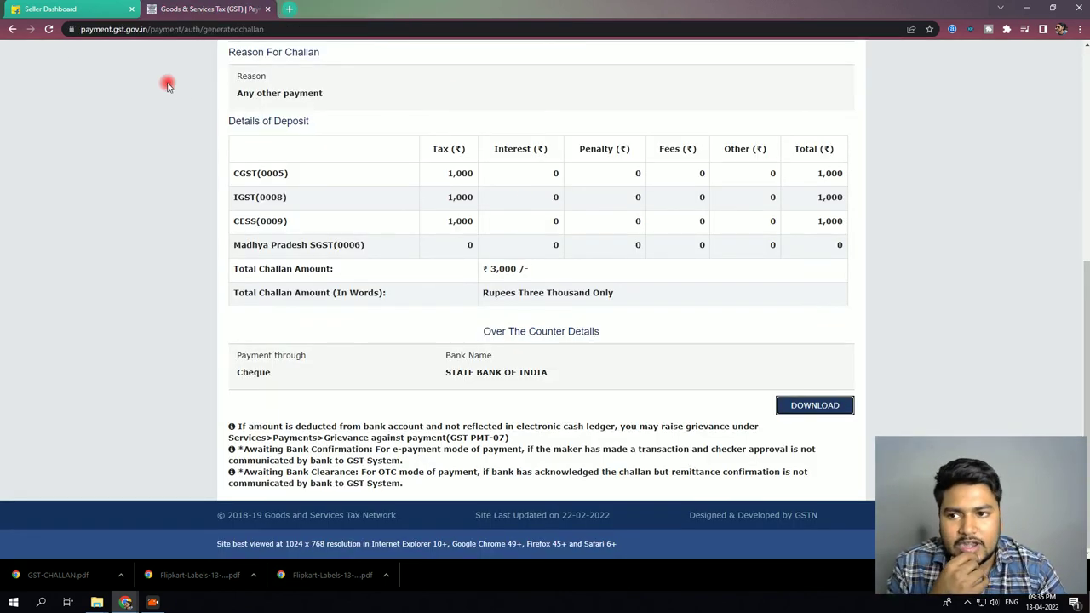
# - Go back to the challan reason page and reopen the challan form with Any other payment as the reason
pyautogui.click(12, 31)
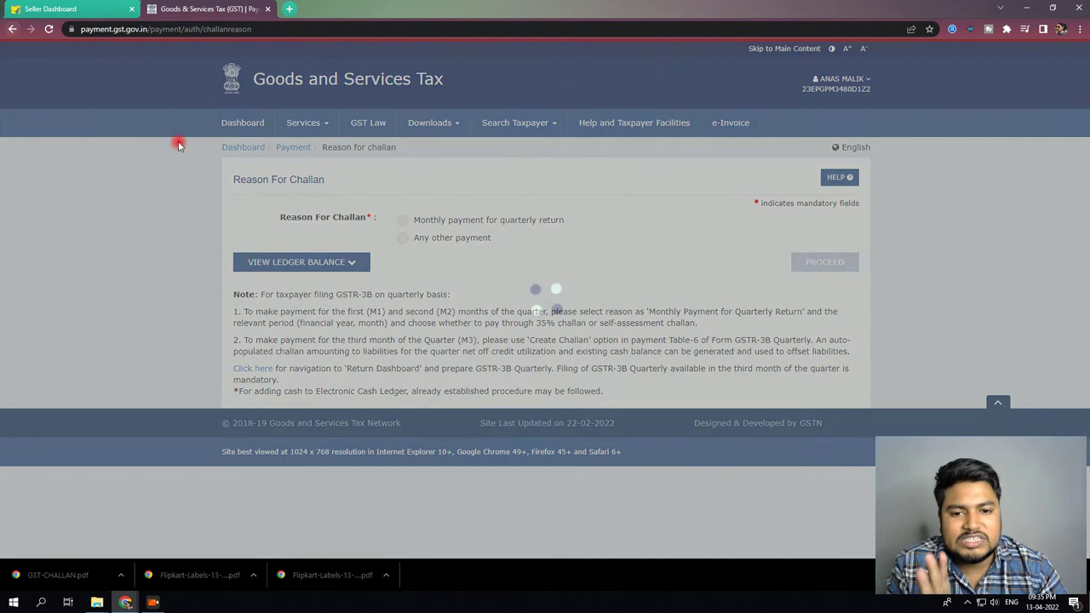
pyautogui.click(405, 238)
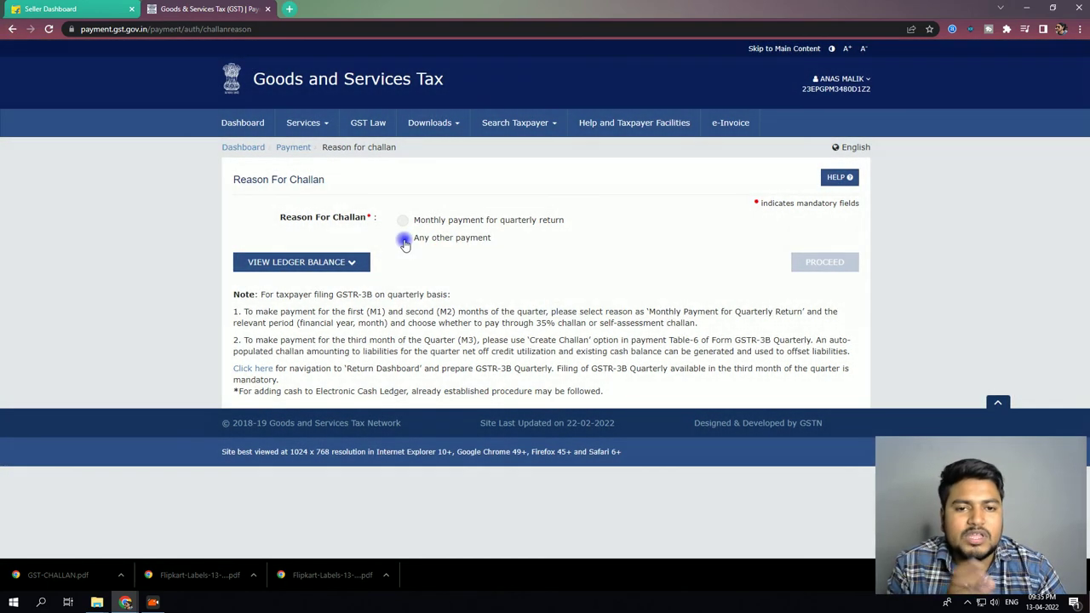
pyautogui.click(803, 267)
pyautogui.scroll(-2, 715, 300)
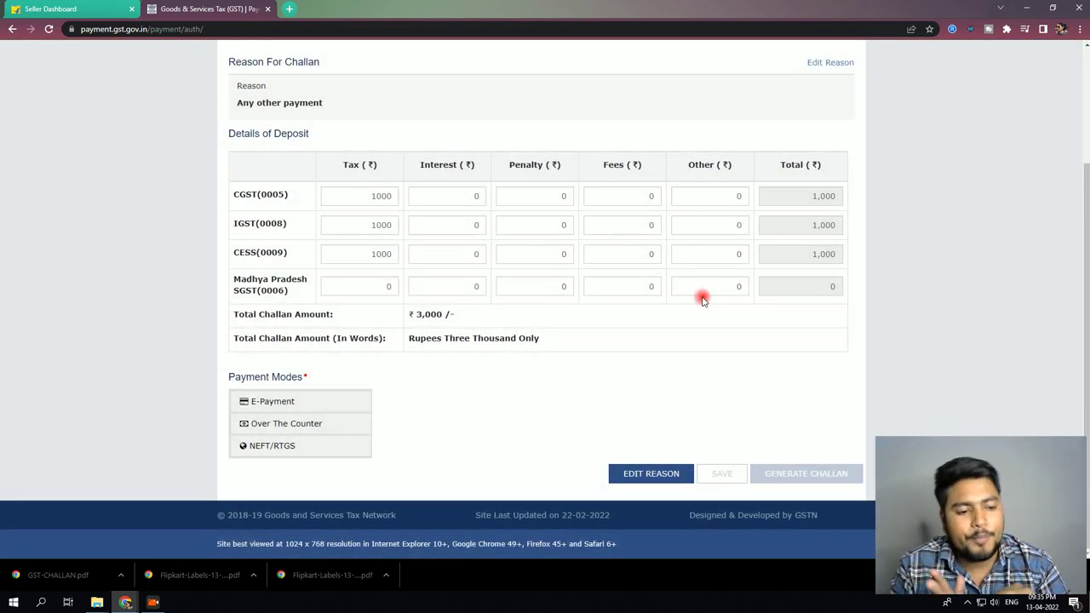
# - Set the payment mode to NEFT/RTGS with Abu Dhabi Commercial Bank as the remitting bank and generate the challan
pyautogui.click(294, 445)
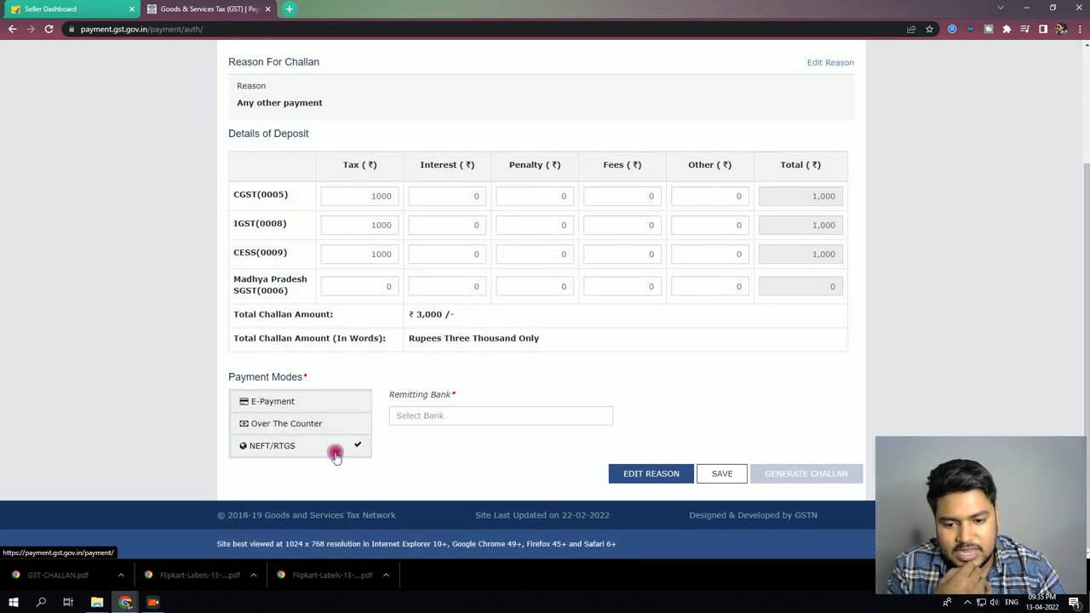
pyautogui.click(426, 414)
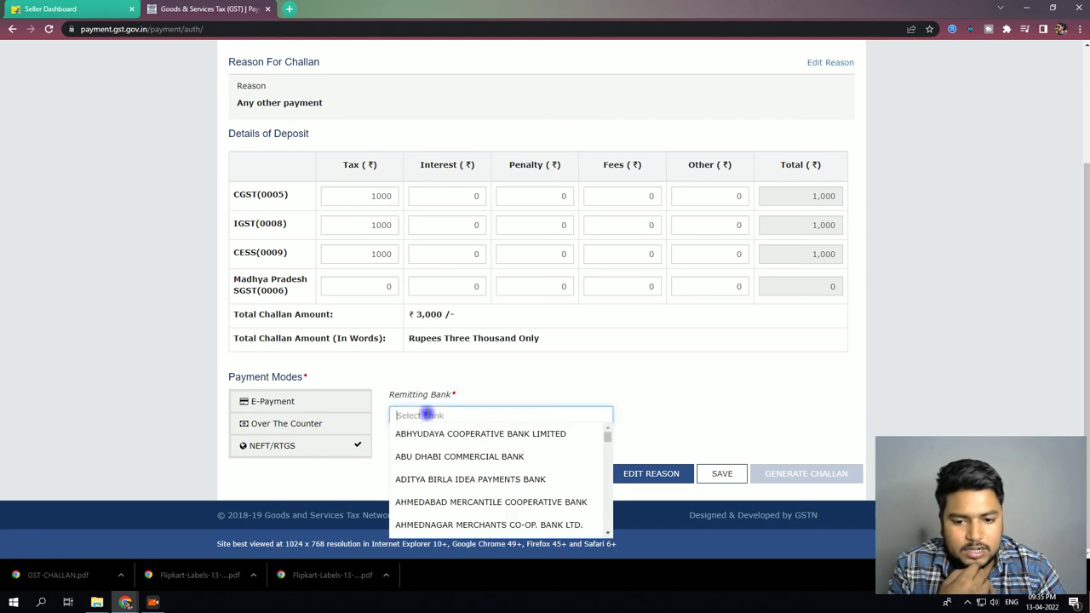
pyautogui.click(438, 456)
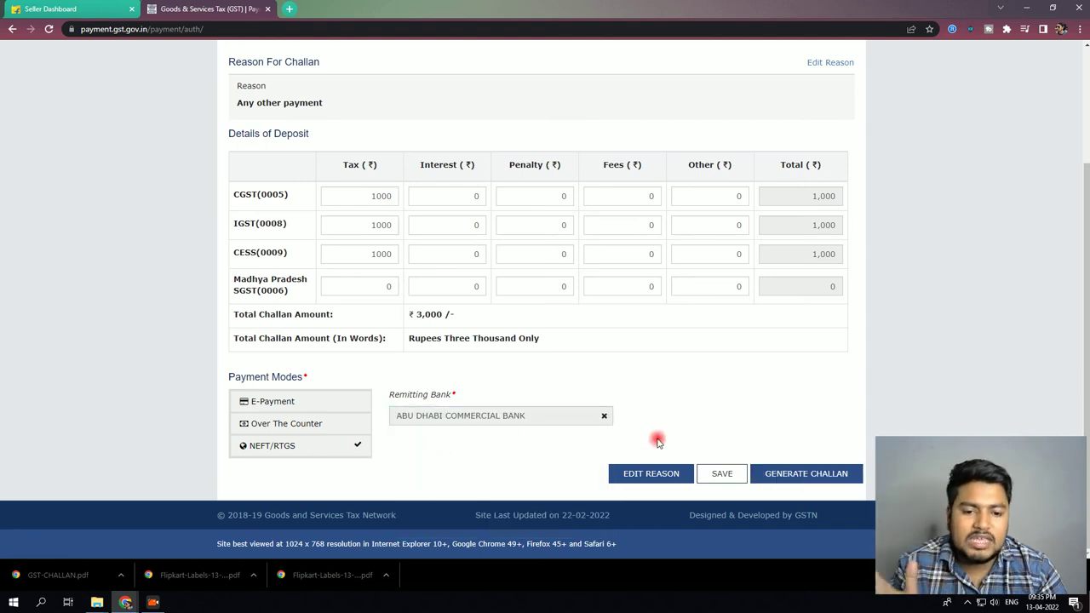
pyautogui.click(783, 475)
# - Download the NEFT/RTGS challan, review the payment mode and beneficiary details in its PDF, and close it
pyautogui.scroll(-10, 771, 457)
pyautogui.click(823, 411)
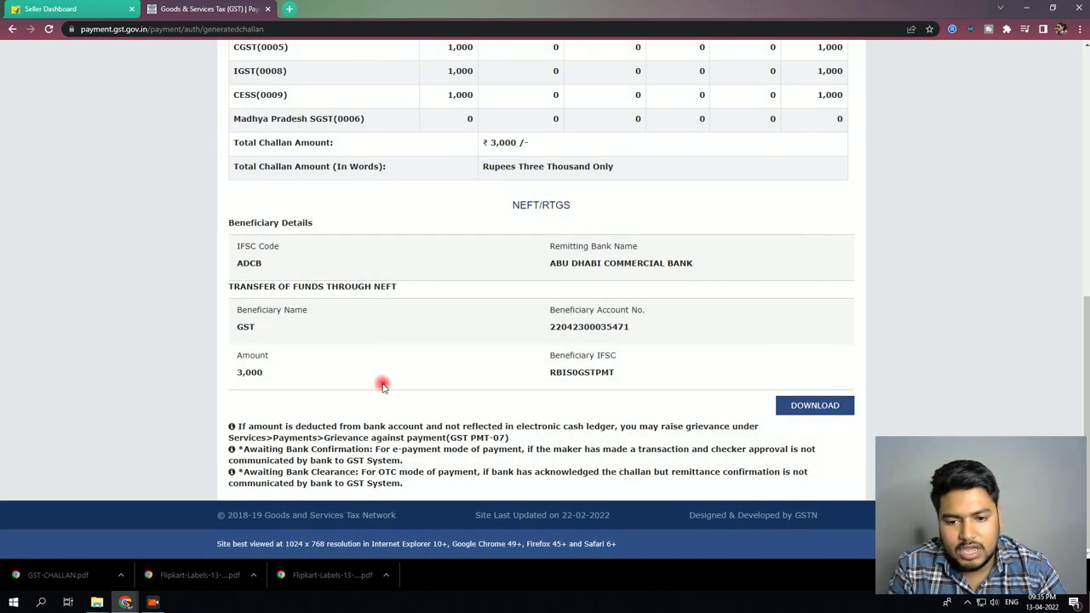
pyautogui.click(796, 407)
pyautogui.click(57, 579)
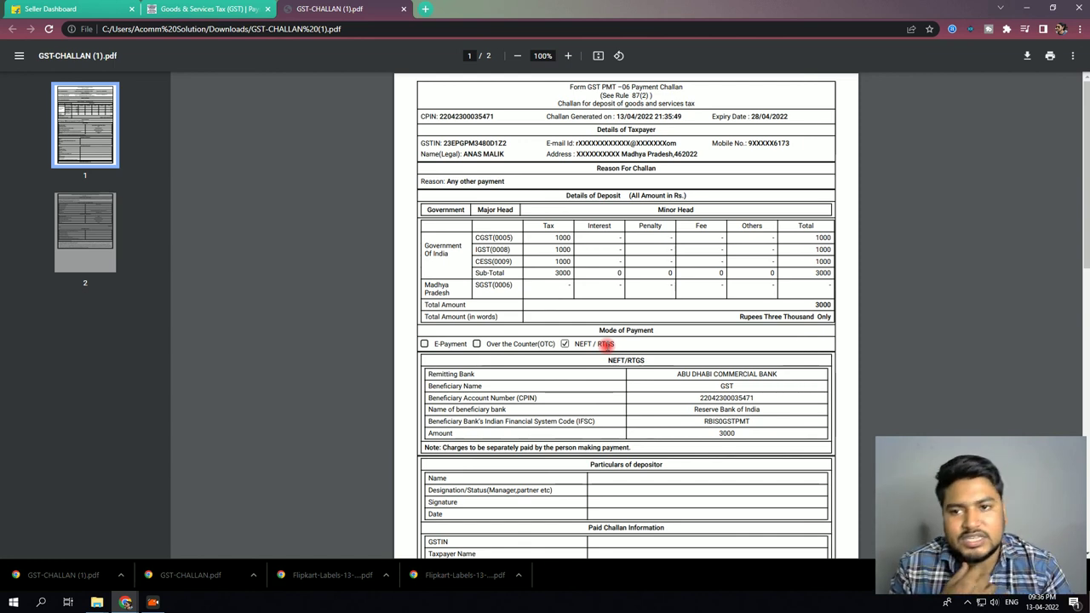
pyautogui.click(404, 10)
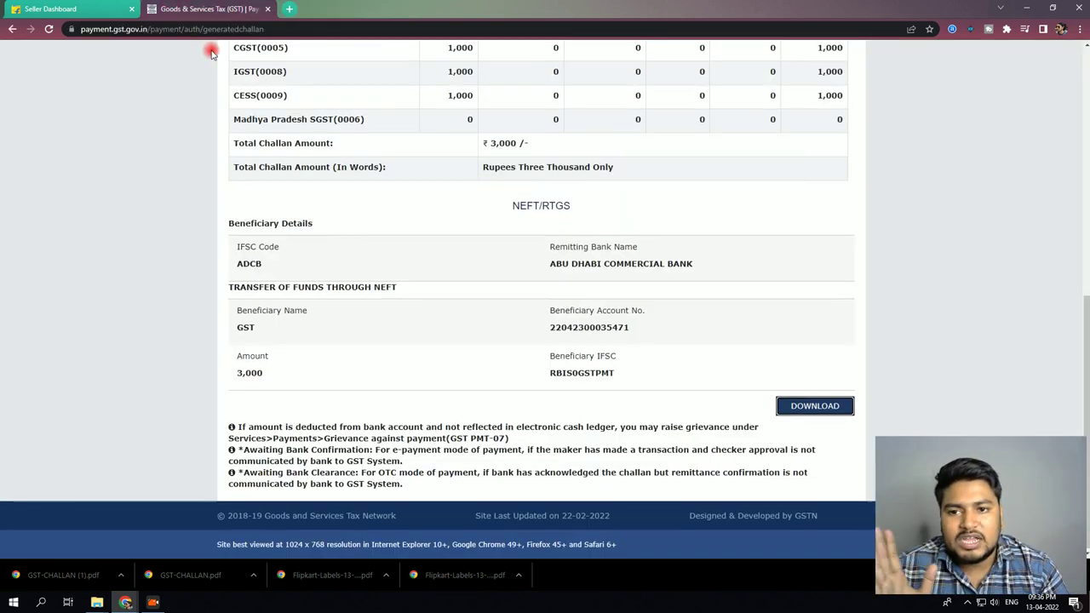
# - Return to the GST dashboard and examine the Electronic Cash Ledger row in the ledger balance
pyautogui.scroll(10, 226, 94)
pyautogui.click(241, 126)
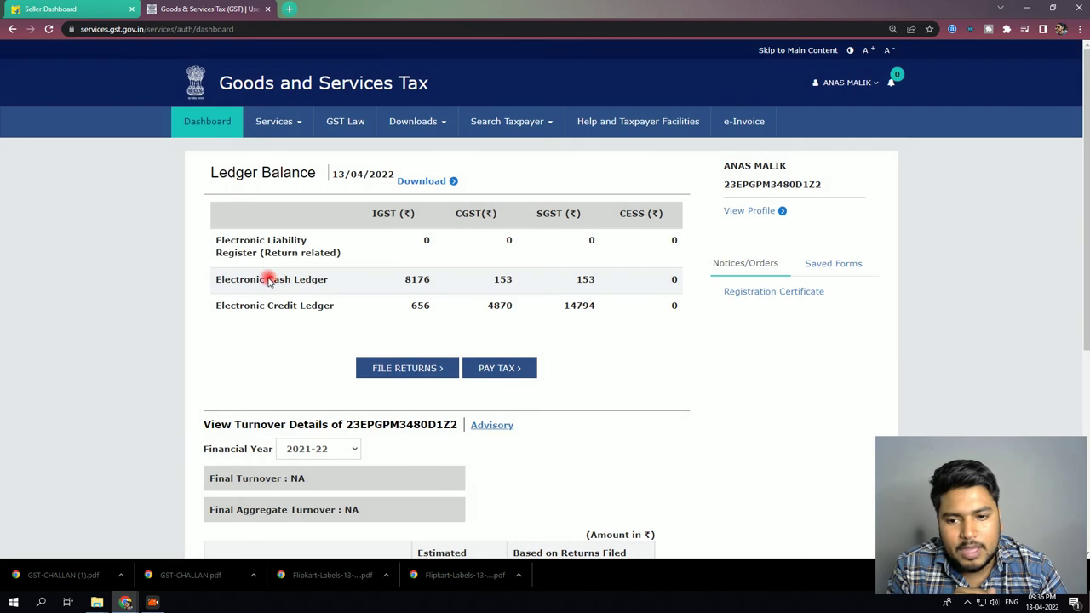
pyautogui.moveTo(268, 281); pyautogui.dragTo(596, 290)
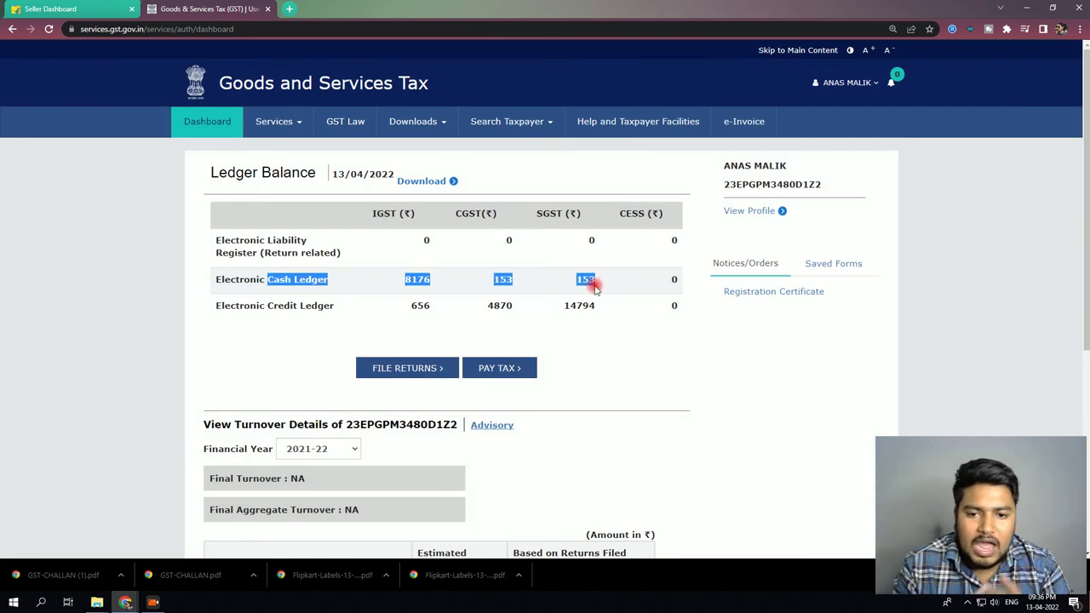